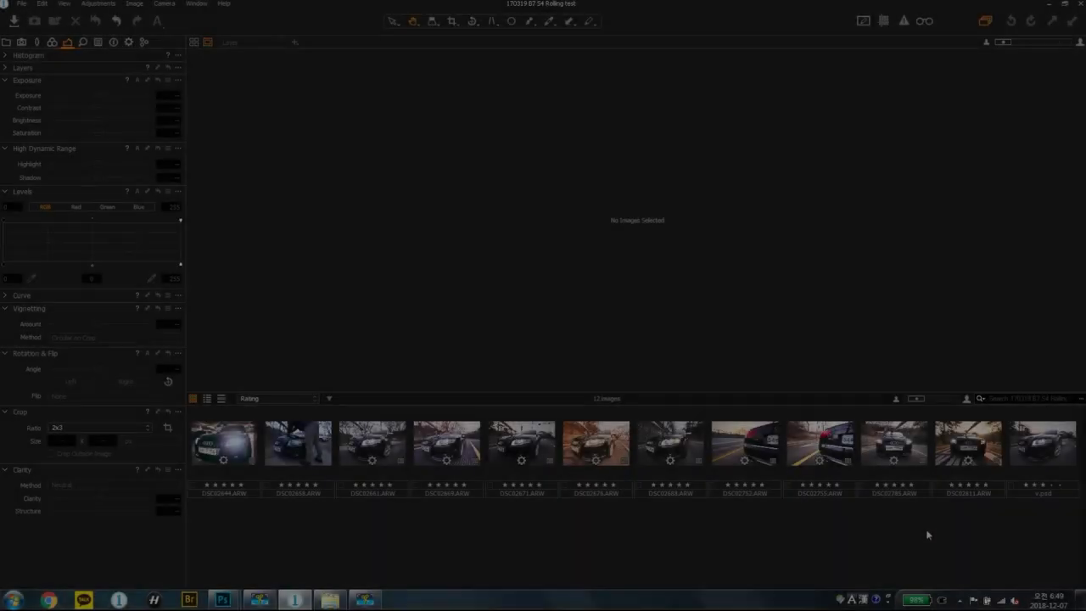
Step: Open raw DSC02811 in an enlarged preview, compare it with DSC02785, then return to DSC02811
{"action": "left_click", "coordinate": [957, 451]}
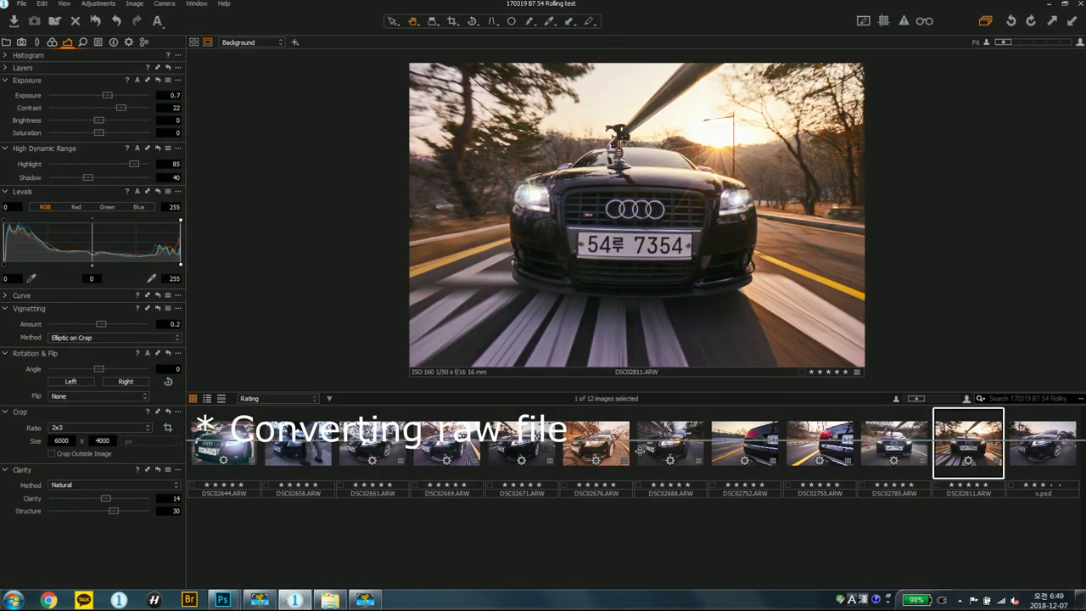
{"action": "left_click_drag", "start_coordinate": [654, 399], "coordinate": [653, 466]}
{"action": "left_click", "coordinate": [895, 514]}
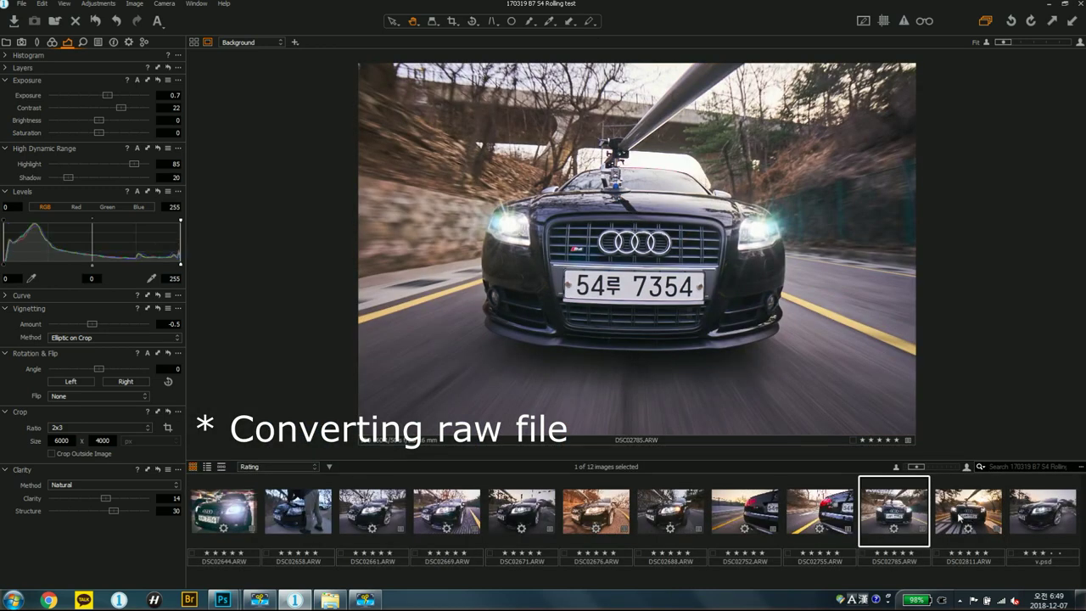
{"action": "left_click", "coordinate": [957, 519]}
{"action": "left_click", "coordinate": [923, 502]}
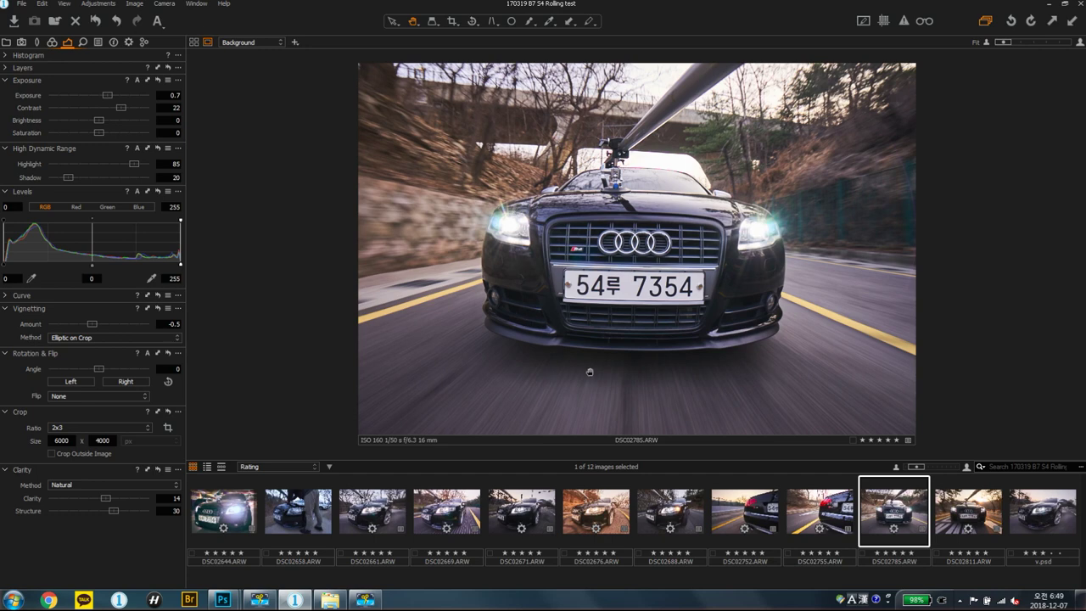
{"action": "key", "text": "Right"}
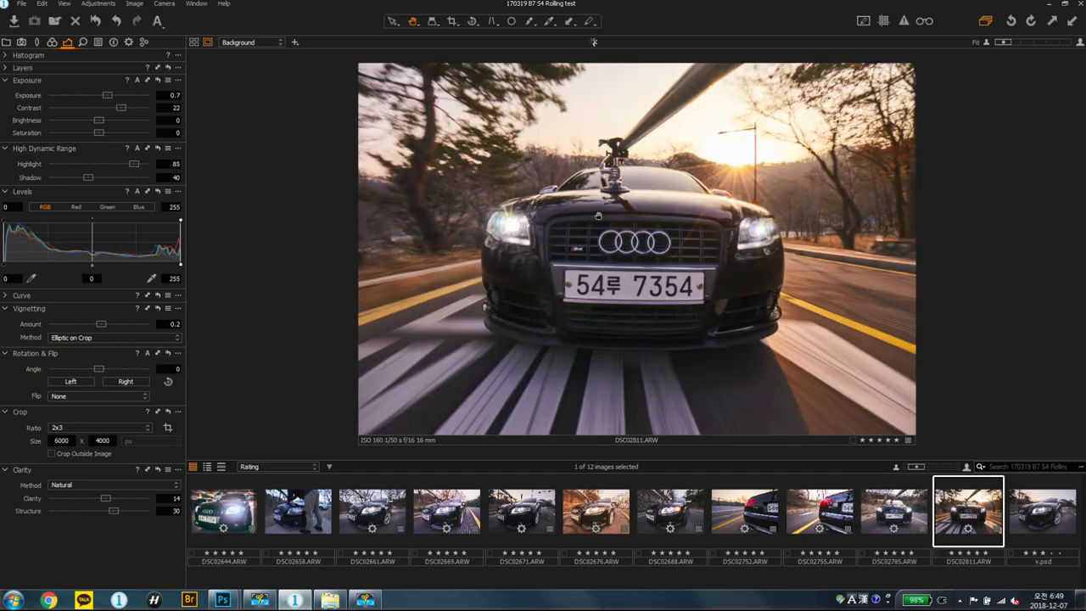
{"action": "left_click", "coordinate": [97, 24], "text": "ctrl"}
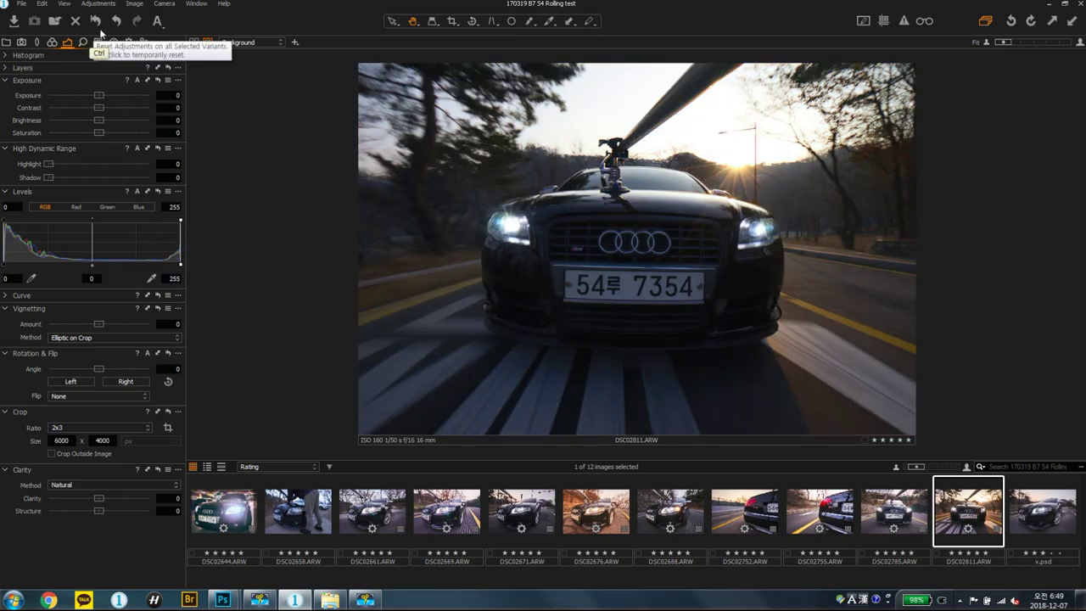
{"action": "left_click", "coordinate": [53, 42]}
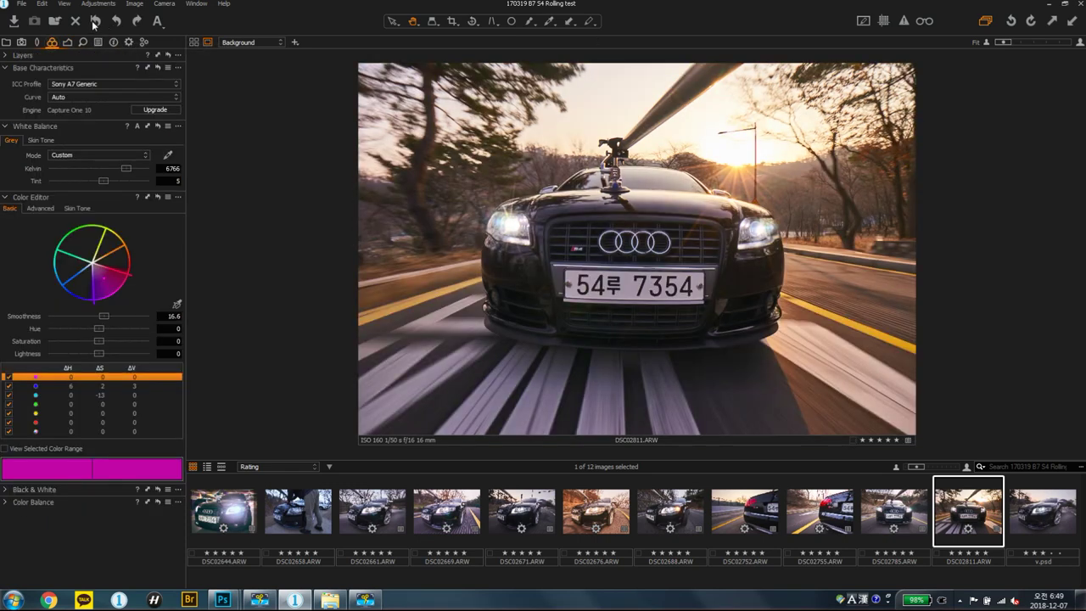
{"action": "left_click", "coordinate": [158, 127]}
{"action": "left_click", "coordinate": [68, 43]}
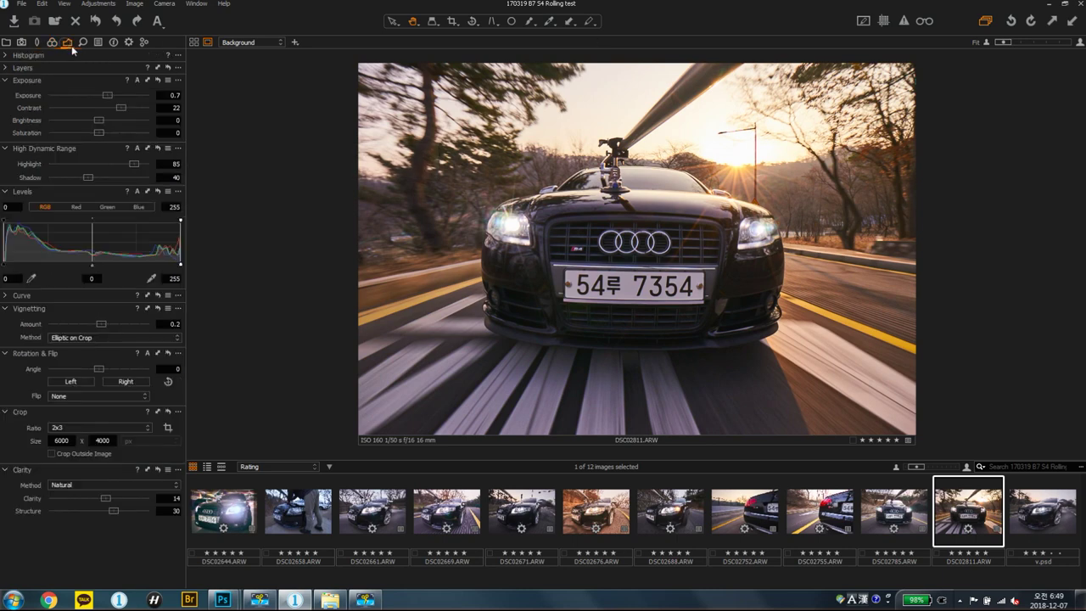
{"action": "left_click", "coordinate": [156, 81]}
{"action": "key", "text": "ctrl+z"}
{"action": "left_click", "coordinate": [160, 80]}
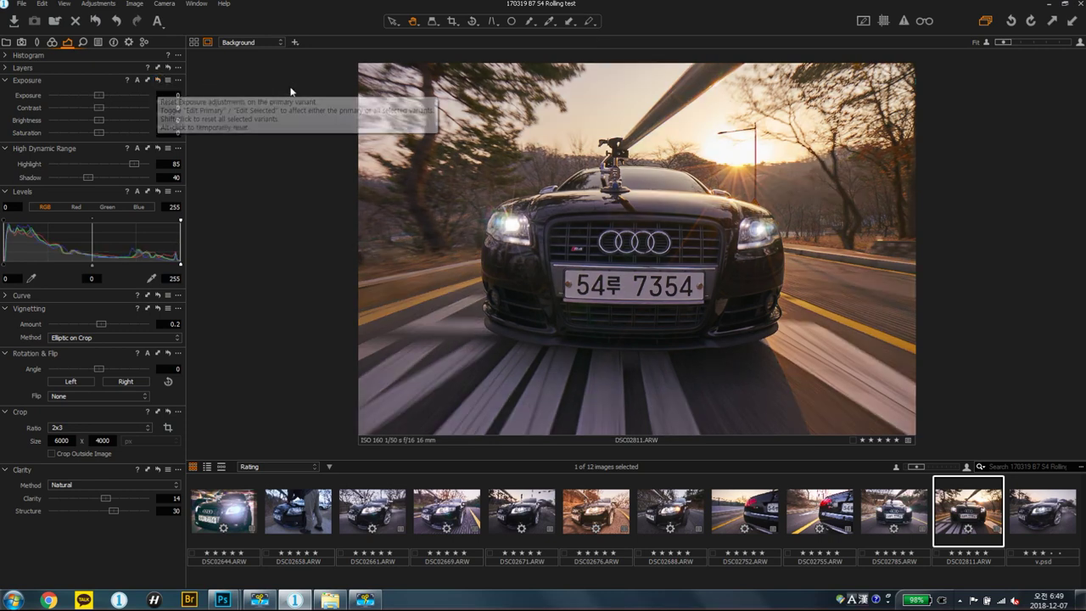
{"action": "key", "text": "ctrl+z"}
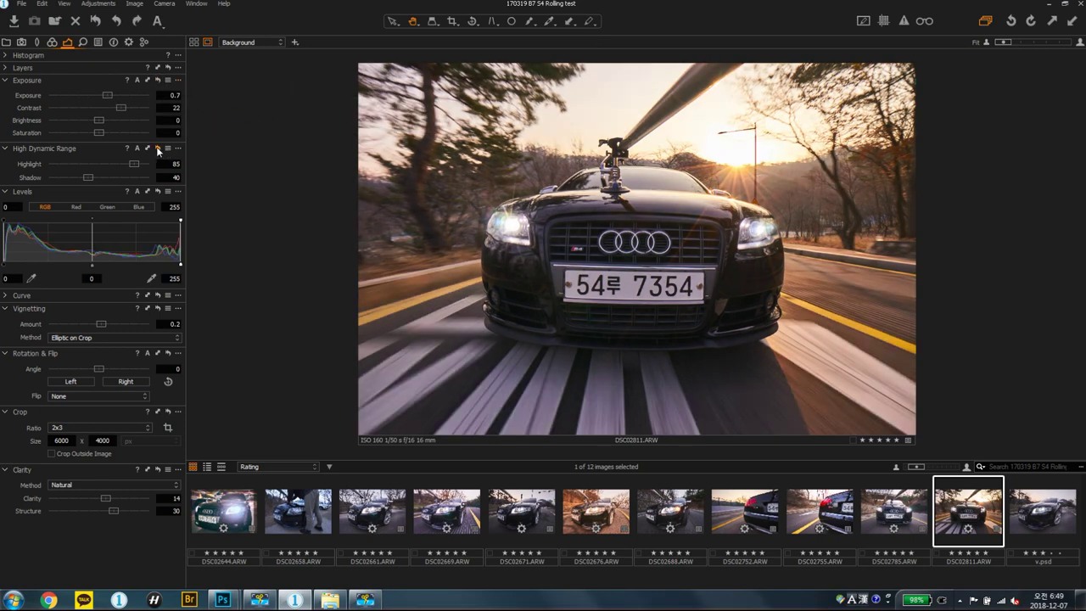
{"action": "left_click", "coordinate": [158, 149]}
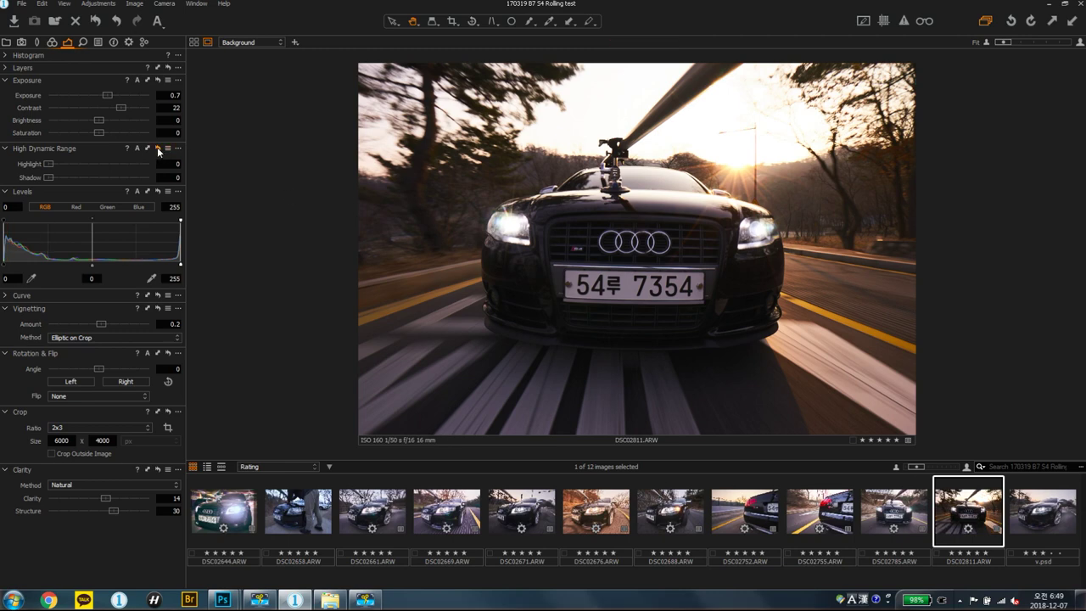
{"action": "key", "text": "ctrl+z"}
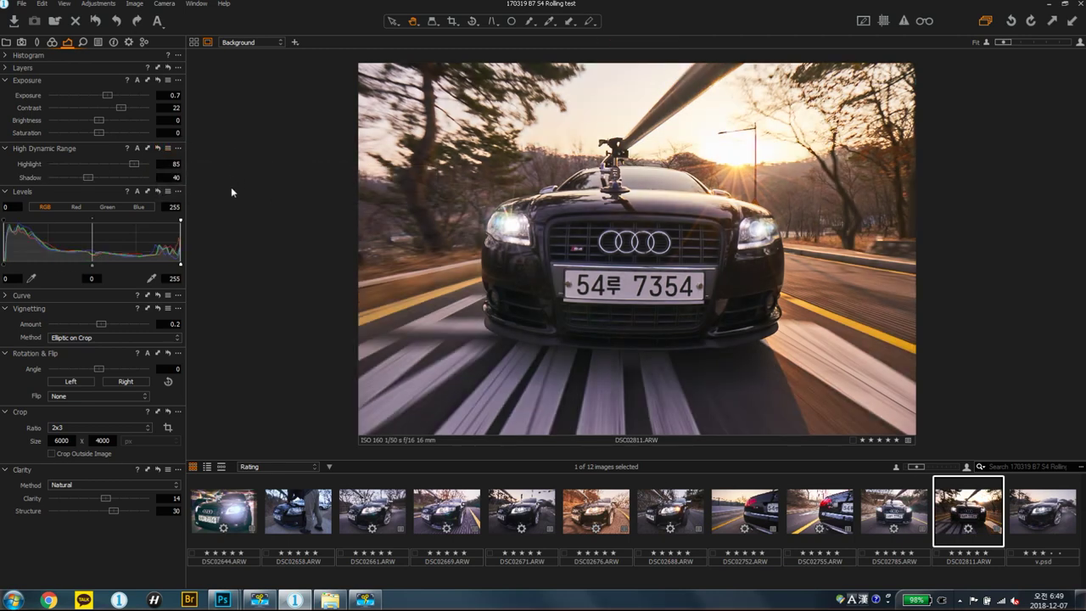
{"action": "left_click", "coordinate": [157, 147]}
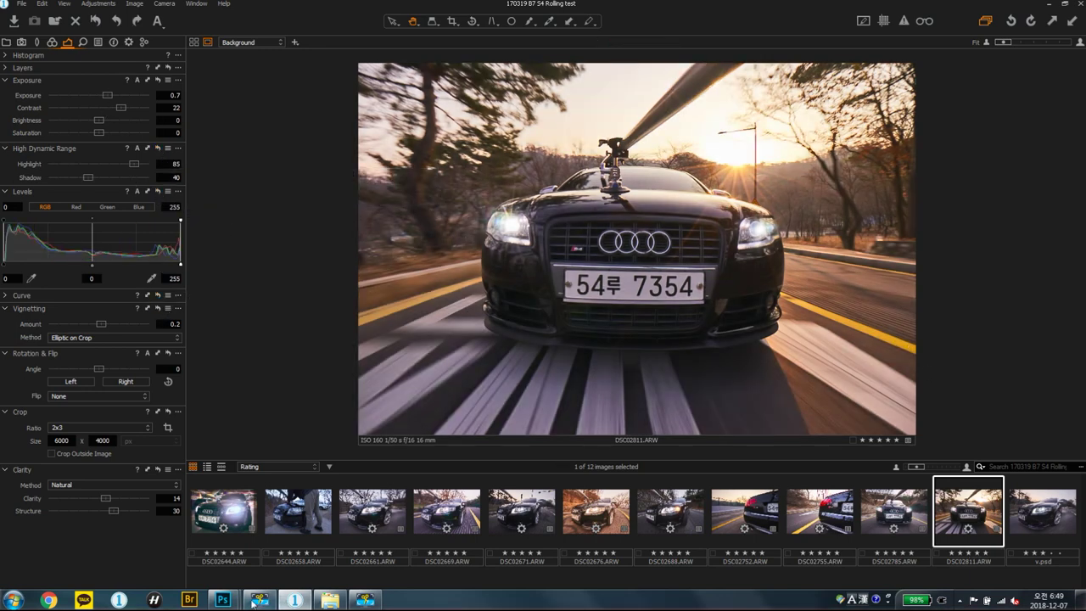
{"action": "mouse_move", "coordinate": [222, 600]}
{"action": "left_click", "coordinate": [187, 562]}
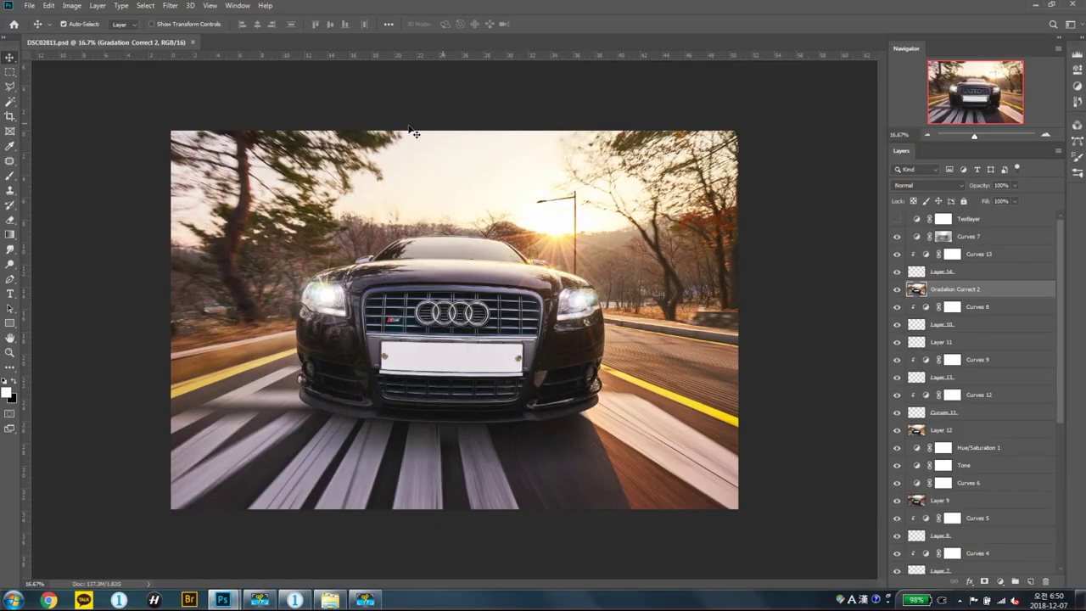
Step: In Photoshop, hide the upper and lower retouch layers, including Layer 3 copy 2 and Layer 1
{"action": "left_click_drag", "start_coordinate": [897, 254], "coordinate": [882, 501]}
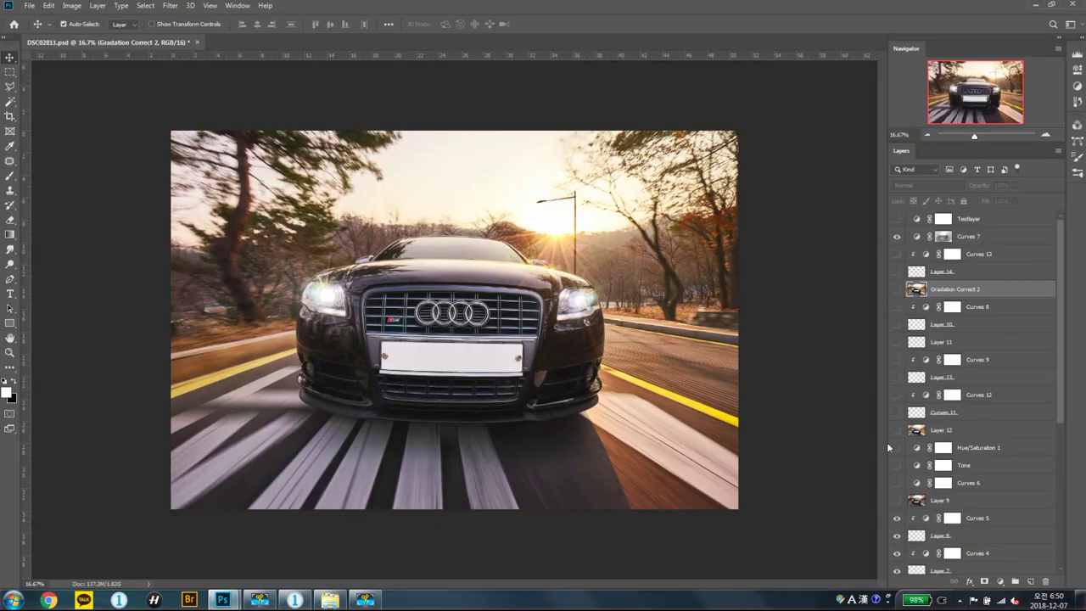
{"action": "scroll", "coordinate": [906, 357], "scroll_direction": "down", "scroll_amount": 5}
{"action": "left_click_drag", "start_coordinate": [897, 265], "coordinate": [897, 529]}
{"action": "left_click", "coordinate": [896, 388]}
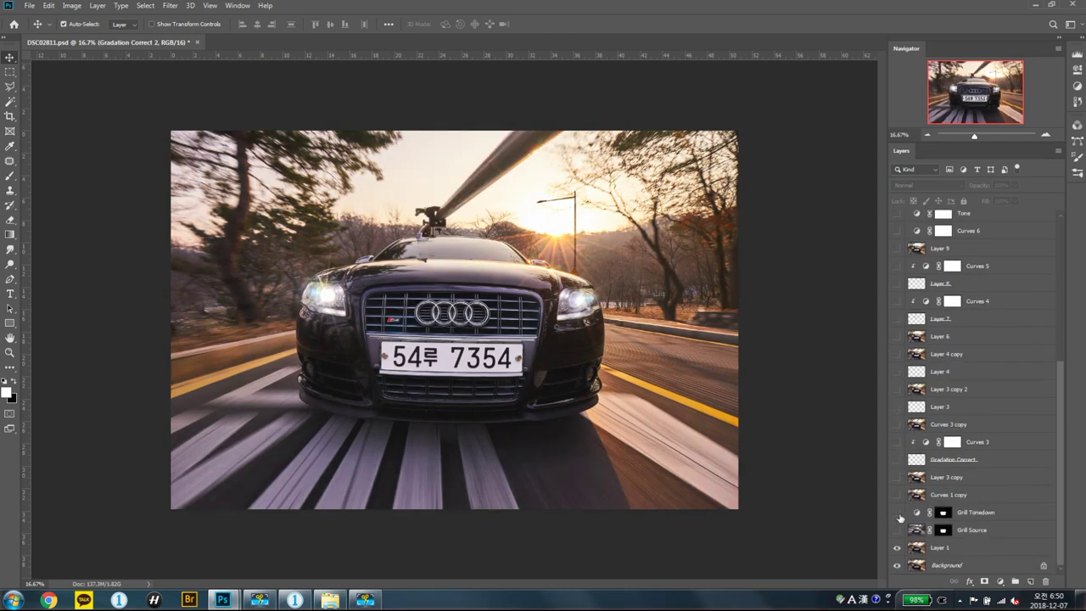
{"action": "left_click_drag", "start_coordinate": [897, 389], "coordinate": [896, 547]}
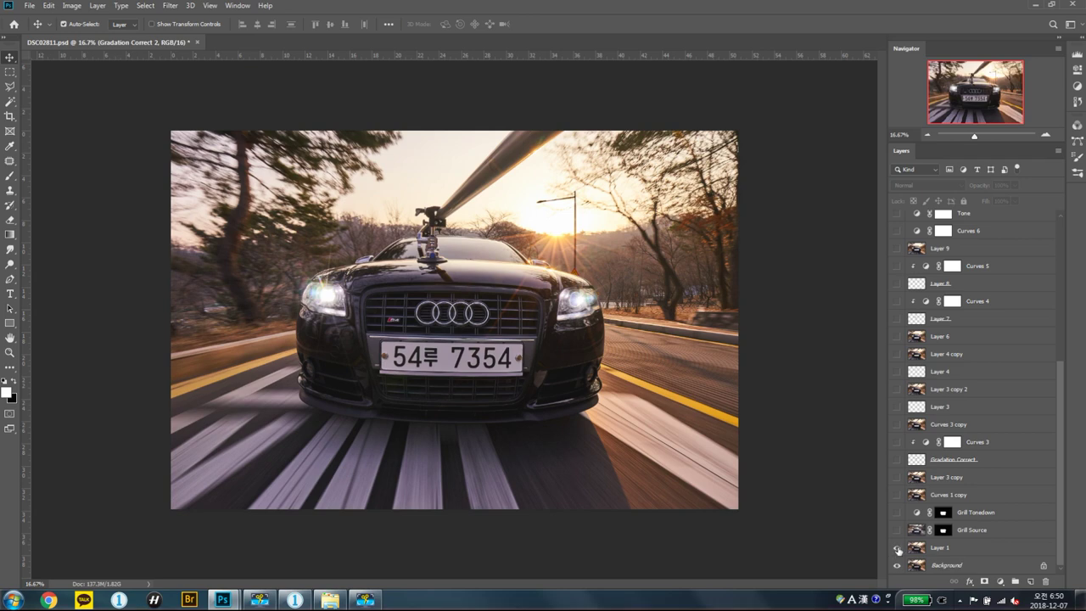
Step: Show the Grill Source layer and view its grille mask over the photo
{"action": "left_click", "coordinate": [898, 529]}
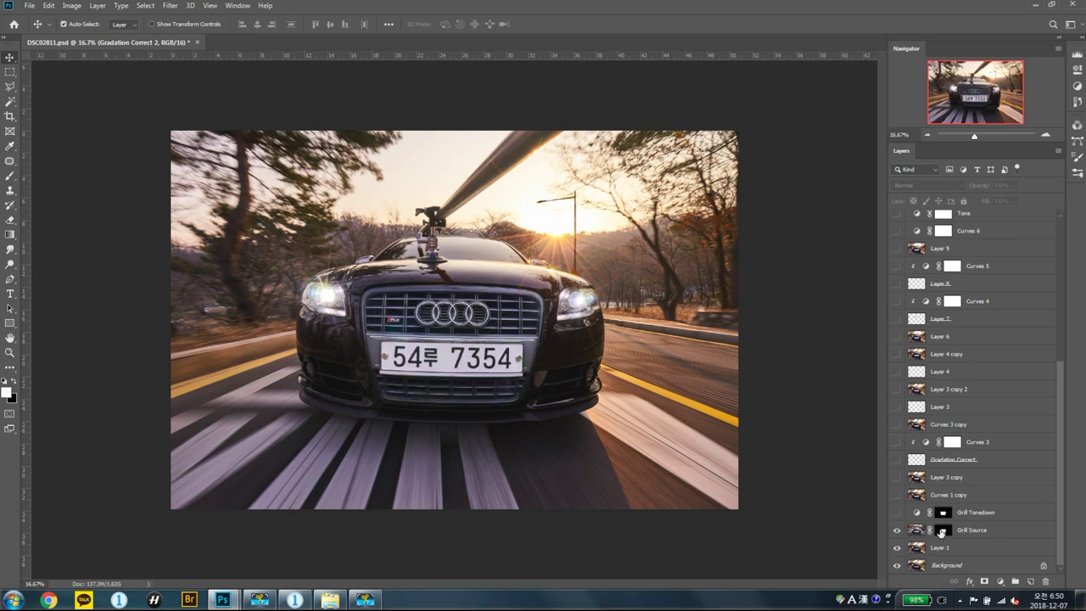
{"action": "left_click", "coordinate": [940, 530]}
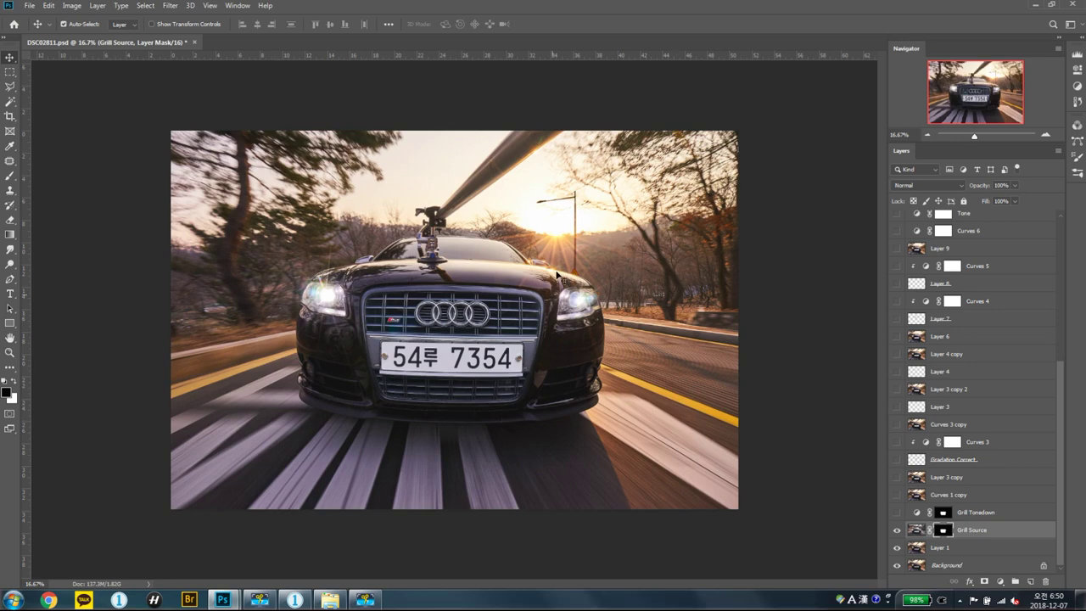
{"action": "key", "text": "backslash"}
{"action": "key", "text": "backslash"}
Step: Compare the grille with and without Grill Tonedown, review its Curves, and fit the image to screen
{"action": "left_click", "coordinate": [897, 512]}
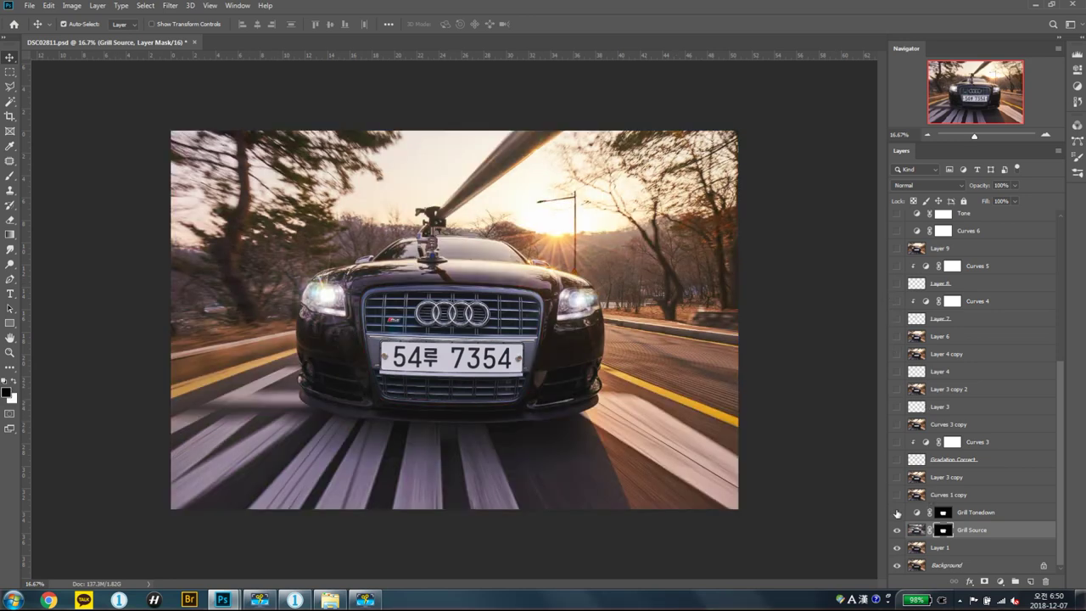
{"action": "left_click", "coordinate": [967, 513]}
{"action": "left_click", "coordinate": [896, 512]}
{"action": "left_click", "coordinate": [896, 512]}
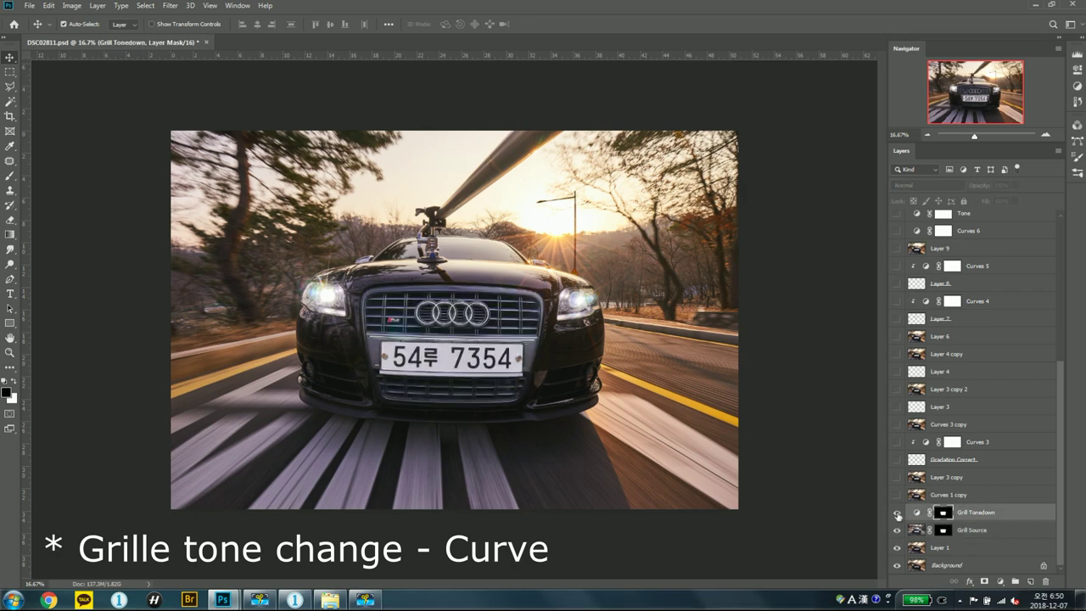
{"action": "double_click", "coordinate": [916, 512]}
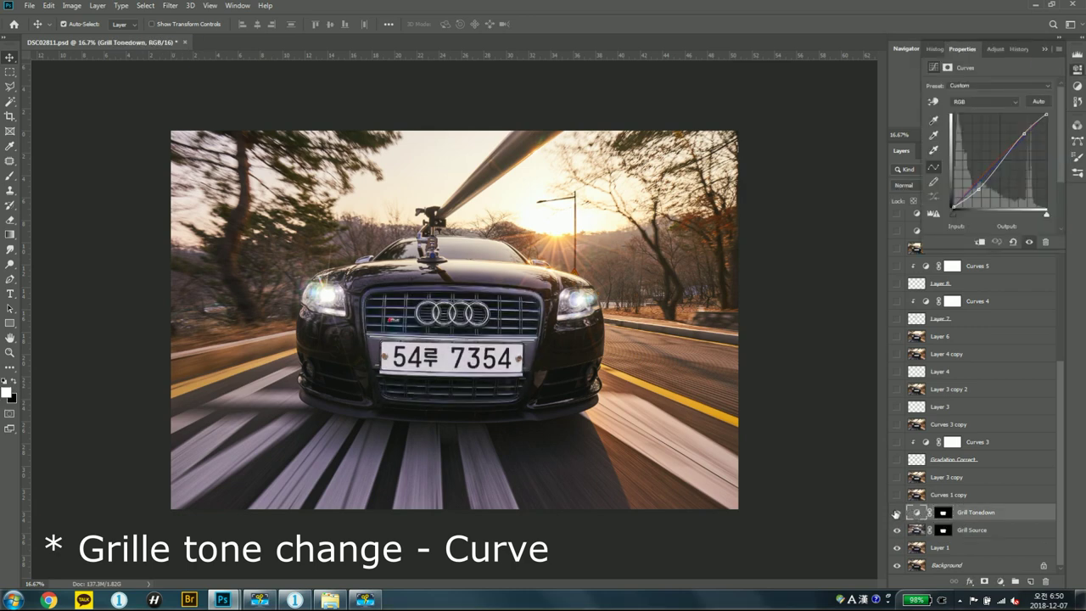
{"action": "left_click", "coordinate": [896, 512]}
{"action": "left_click", "coordinate": [896, 512]}
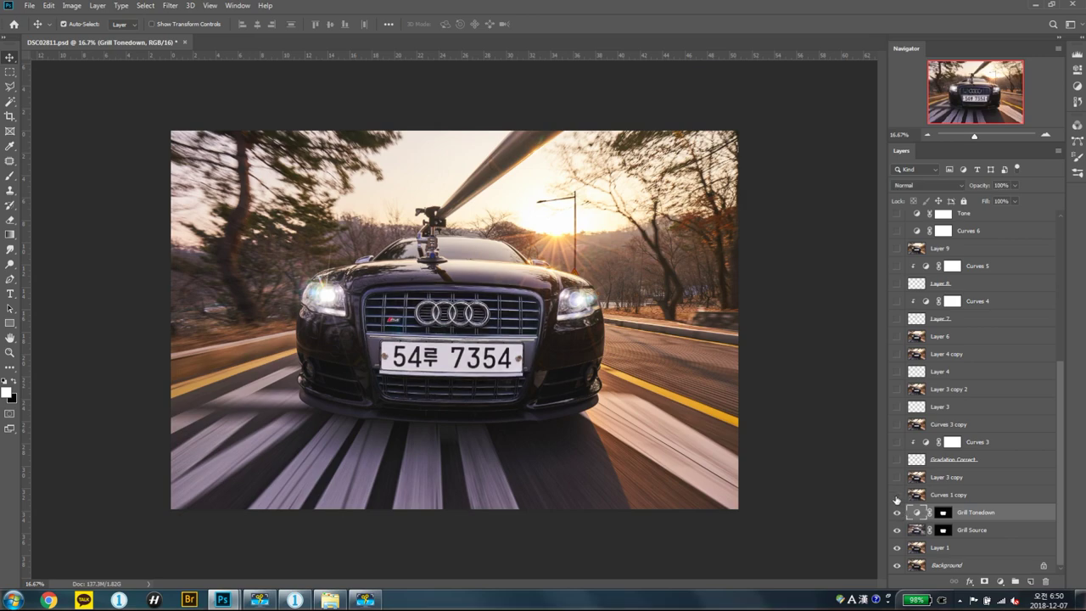
{"action": "key", "text": "z"}
{"action": "key", "text": "ctrl+0"}
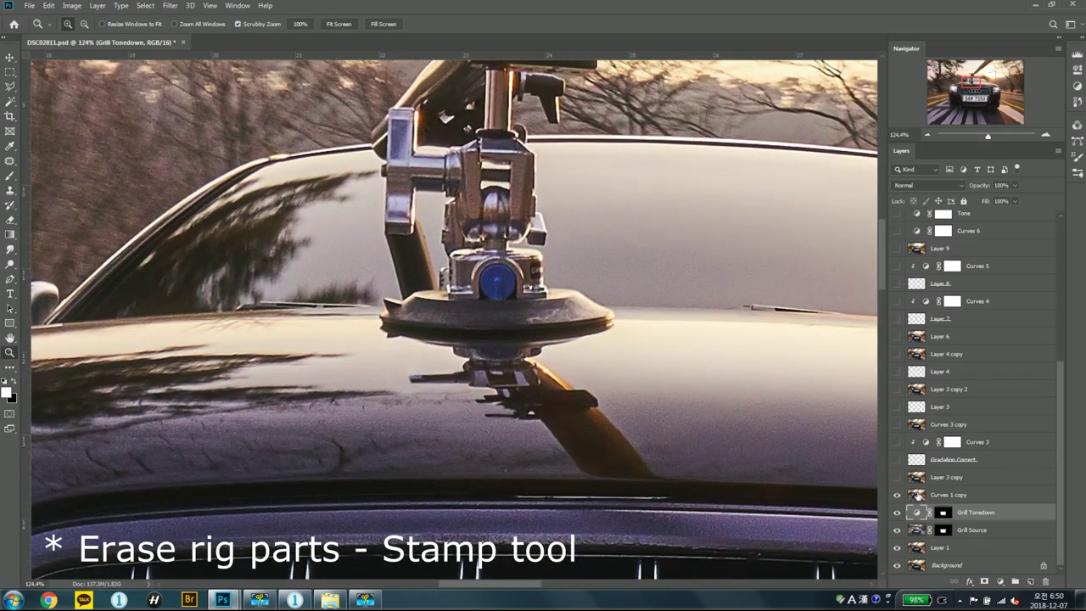
Step: Turn on Curves 1 copy, Layer 3 copy, Gradation Correct and Curves 3, comparing the hood and rig
{"action": "left_click", "coordinate": [895, 497]}
{"action": "left_click", "coordinate": [896, 497]}
{"action": "left_click", "coordinate": [895, 494]}
{"action": "left_click", "coordinate": [897, 478]}
{"action": "left_click", "coordinate": [897, 478]}
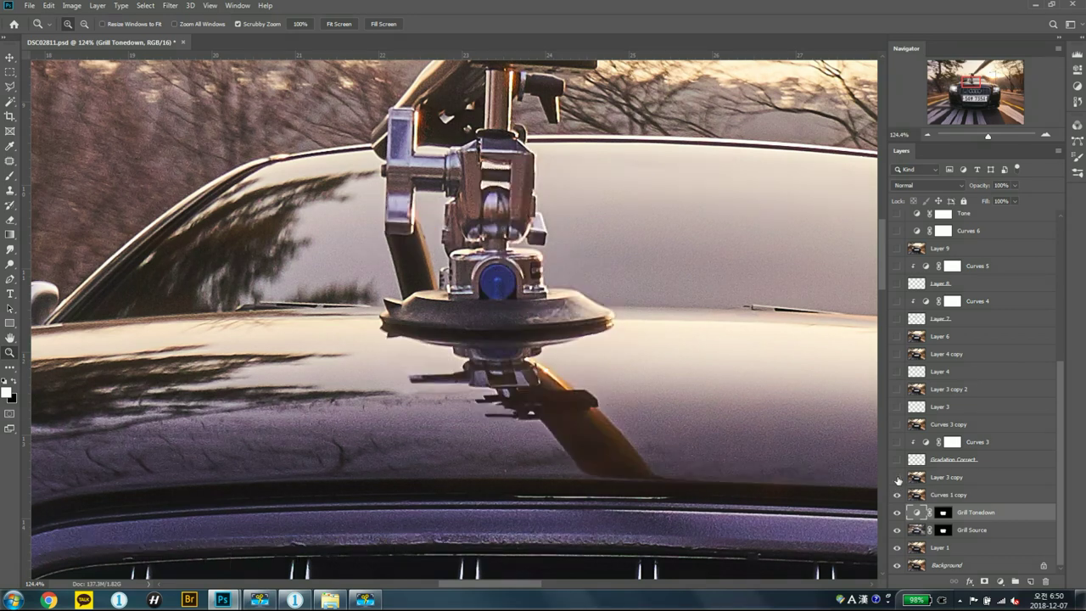
{"action": "left_click", "coordinate": [896, 459]}
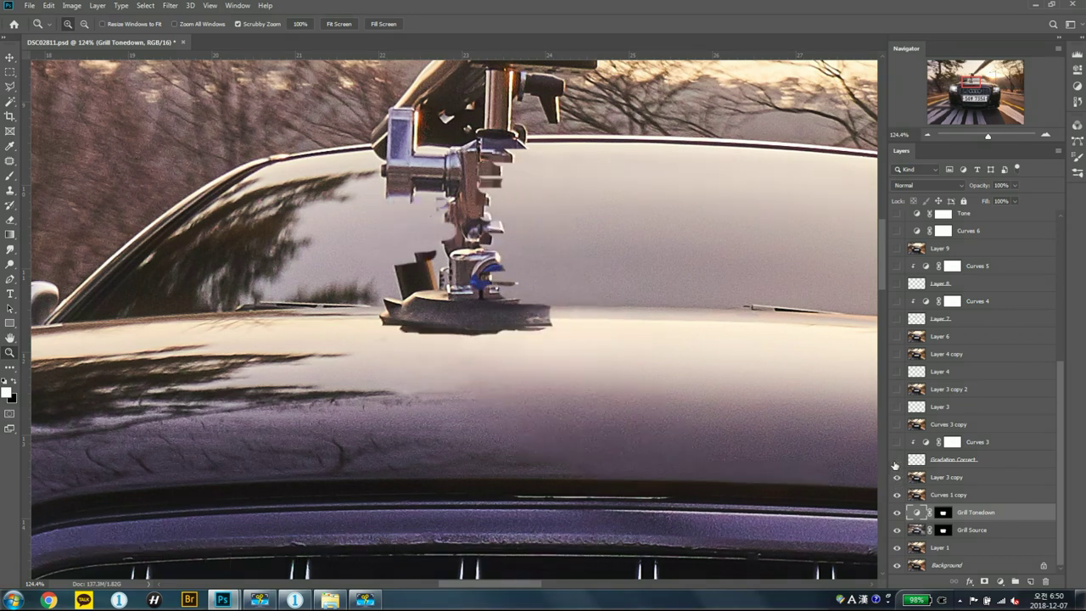
{"action": "left_click", "coordinate": [895, 461]}
{"action": "left_click_drag", "start_coordinate": [722, 441], "coordinate": [761, 436]}
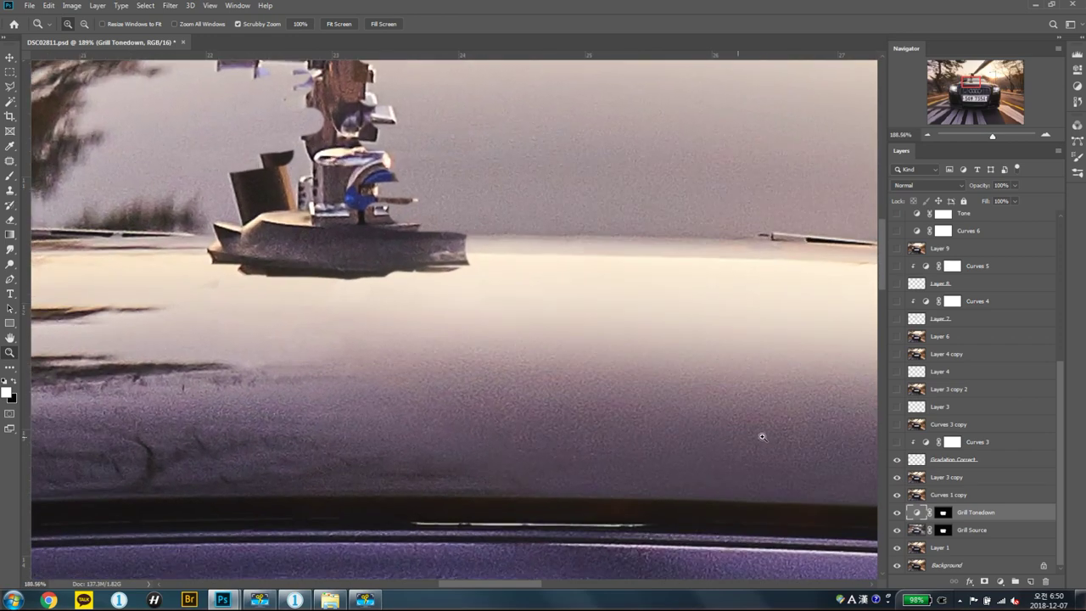
{"action": "left_click", "coordinate": [896, 460]}
{"action": "left_click", "coordinate": [896, 442]}
{"action": "left_click", "coordinate": [895, 443]}
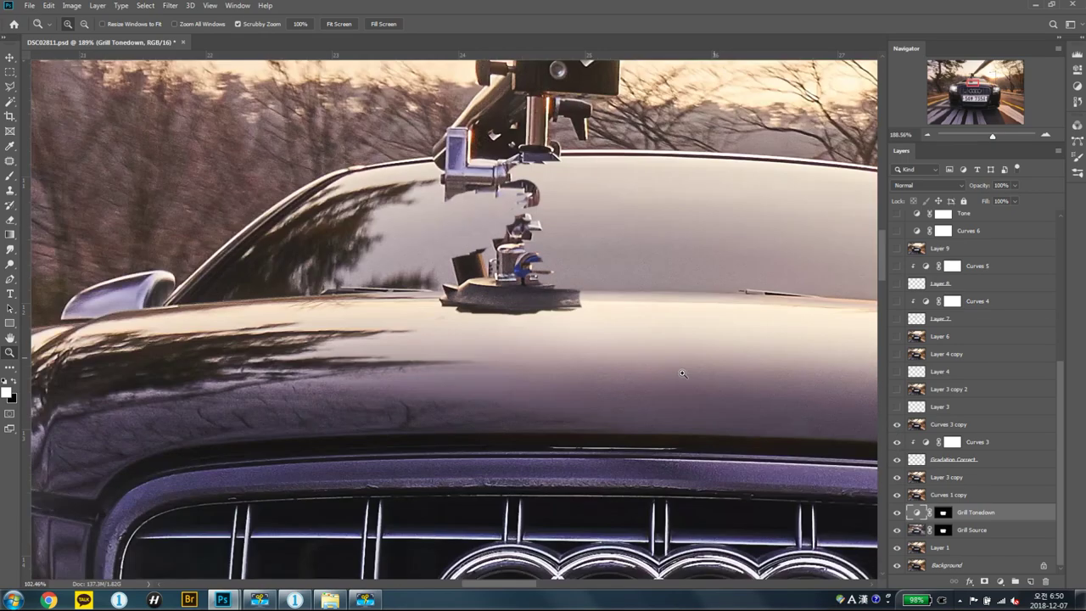
{"action": "left_click_drag", "start_coordinate": [766, 393], "coordinate": [643, 359]}
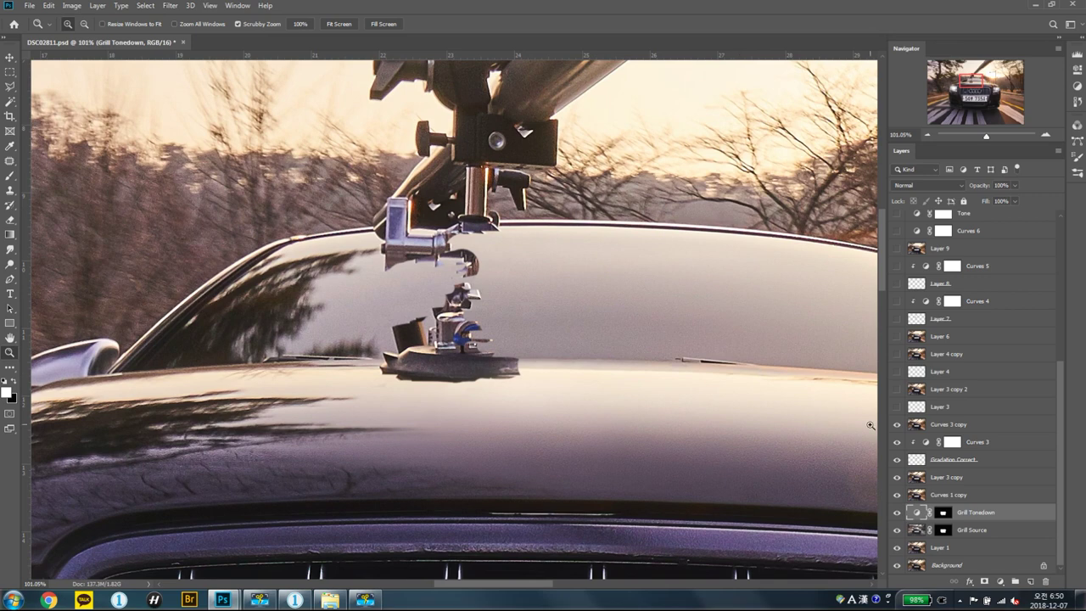
Step: Reveal Layer 3, Layer 3 copy 2 and the roof-mount and windshield retouches, leaving pole removal hidden
{"action": "left_click", "coordinate": [897, 406]}
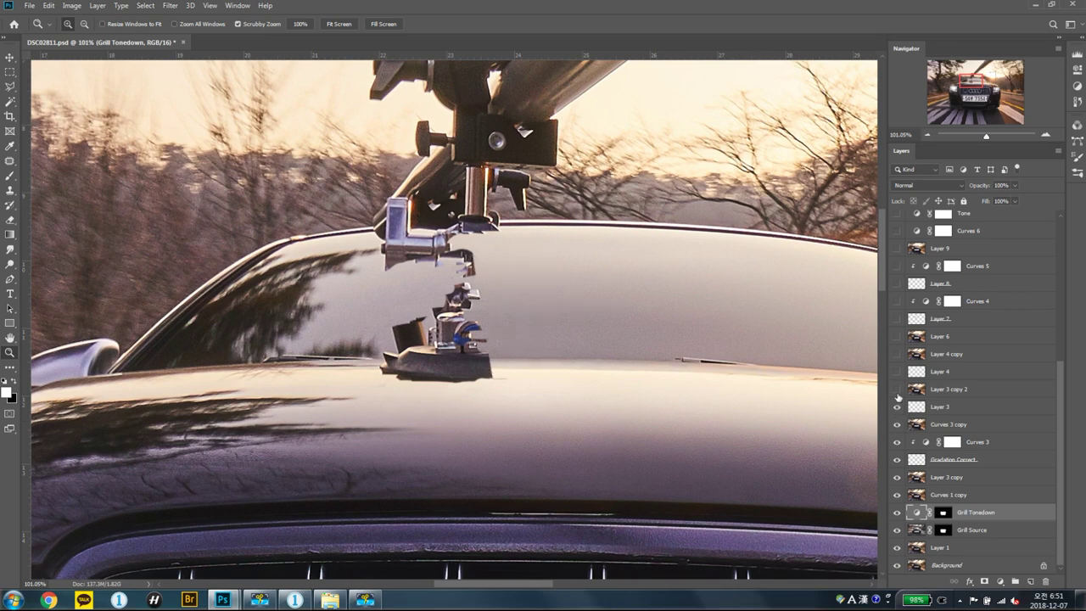
{"action": "left_click", "coordinate": [896, 390]}
{"action": "left_click", "coordinate": [897, 371]}
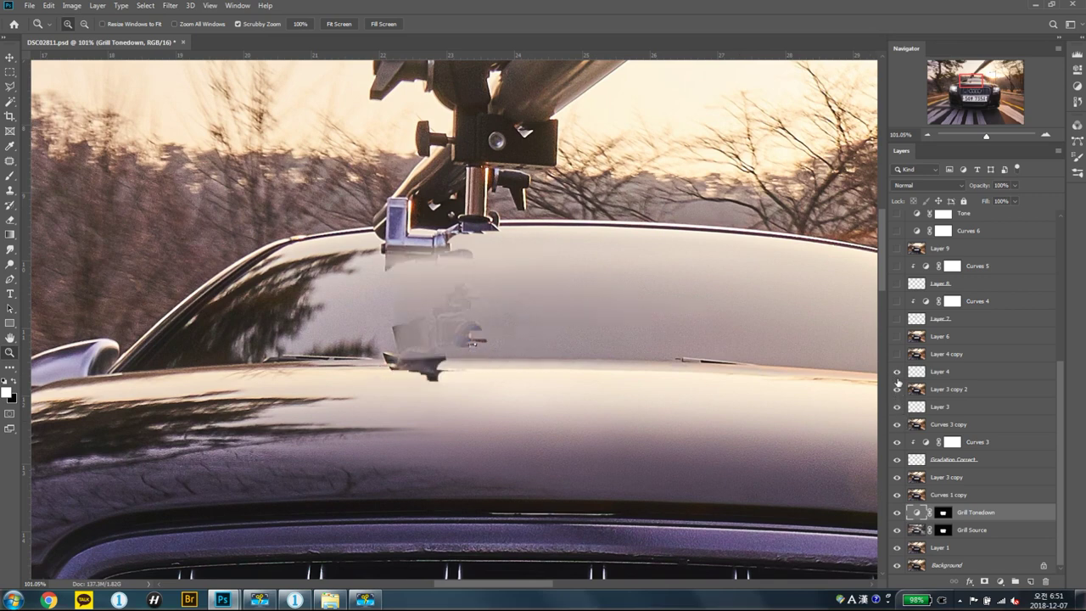
{"action": "left_click_drag", "start_coordinate": [897, 374], "coordinate": [896, 414]}
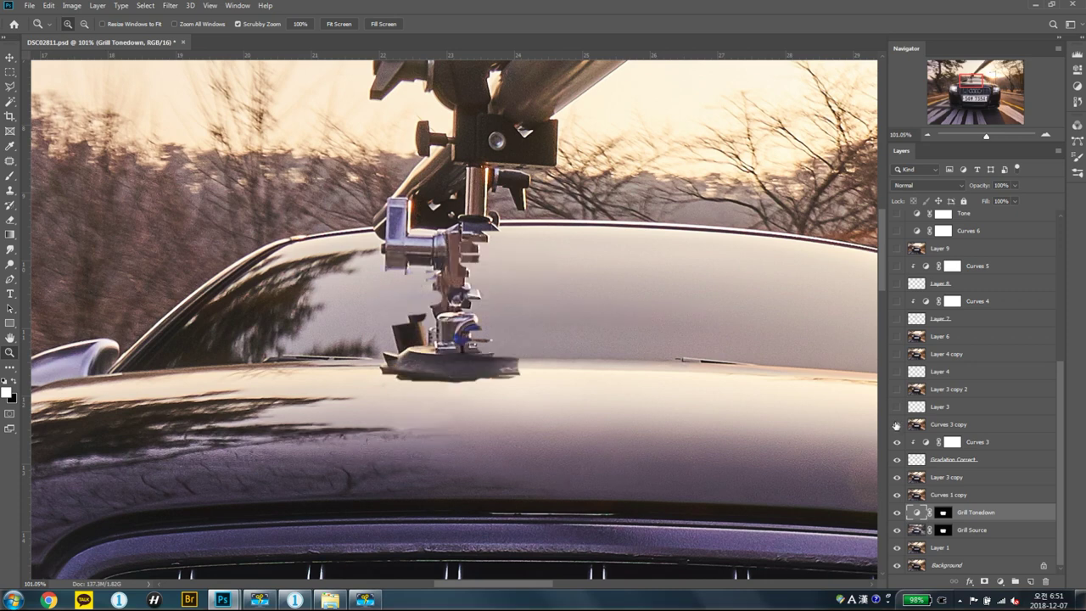
{"action": "left_click_drag", "start_coordinate": [897, 407], "coordinate": [901, 354]}
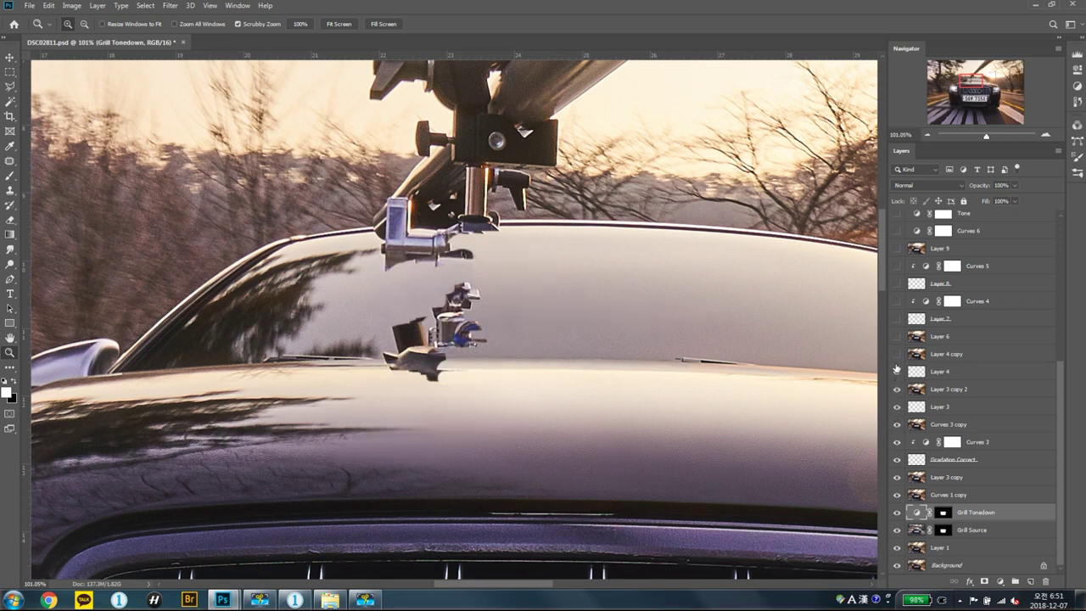
{"action": "left_click", "coordinate": [897, 354]}
{"action": "left_click_drag", "start_coordinate": [763, 351], "coordinate": [698, 417]}
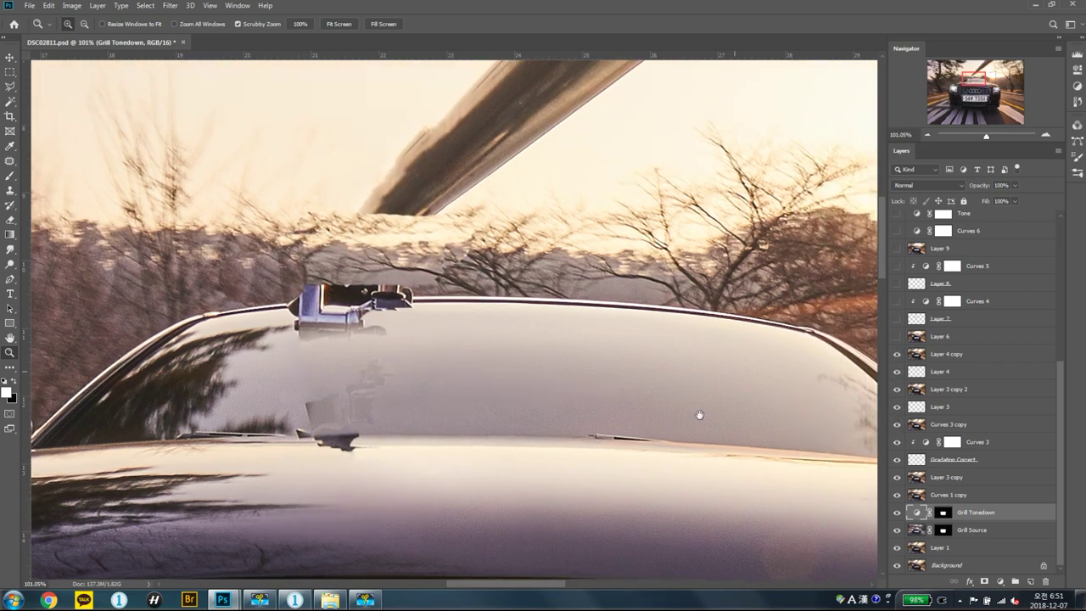
{"action": "left_click", "coordinate": [896, 337]}
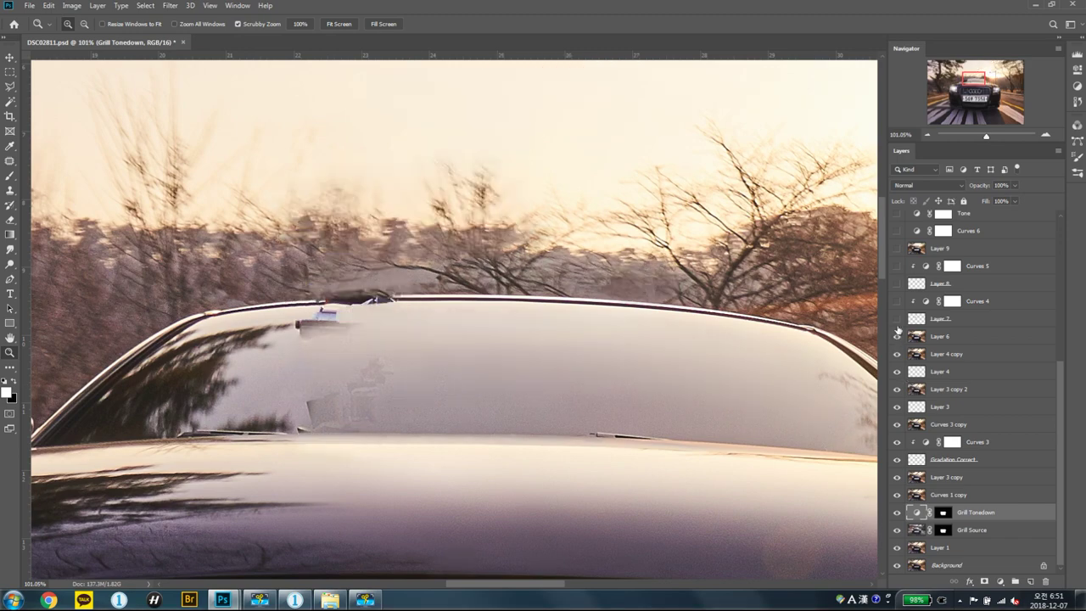
{"action": "left_click", "coordinate": [896, 319]}
{"action": "left_click", "coordinate": [896, 337]}
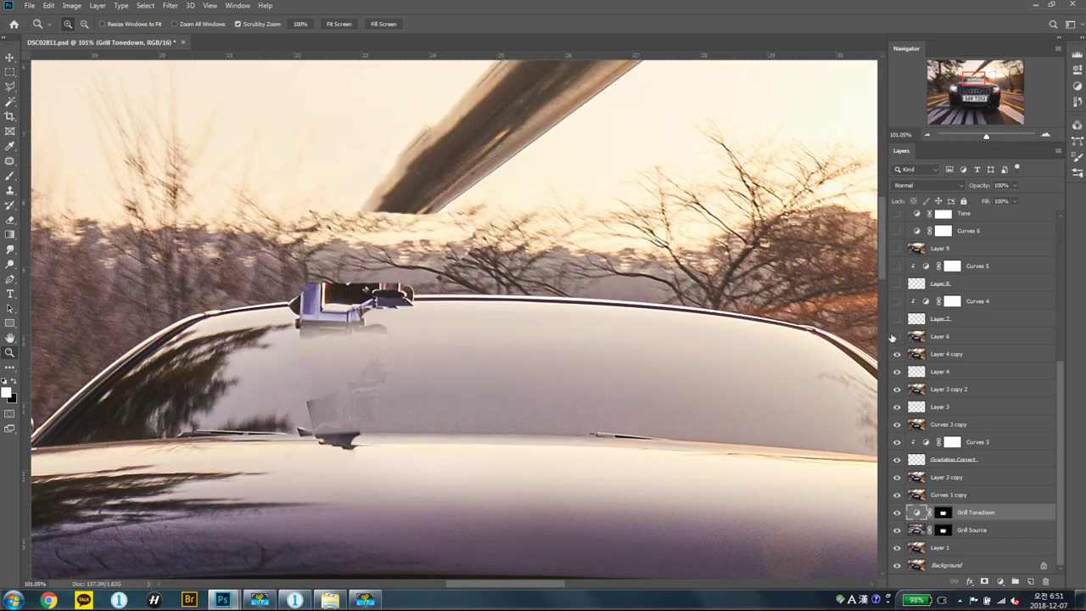
{"action": "key", "text": "ctrl+0"}
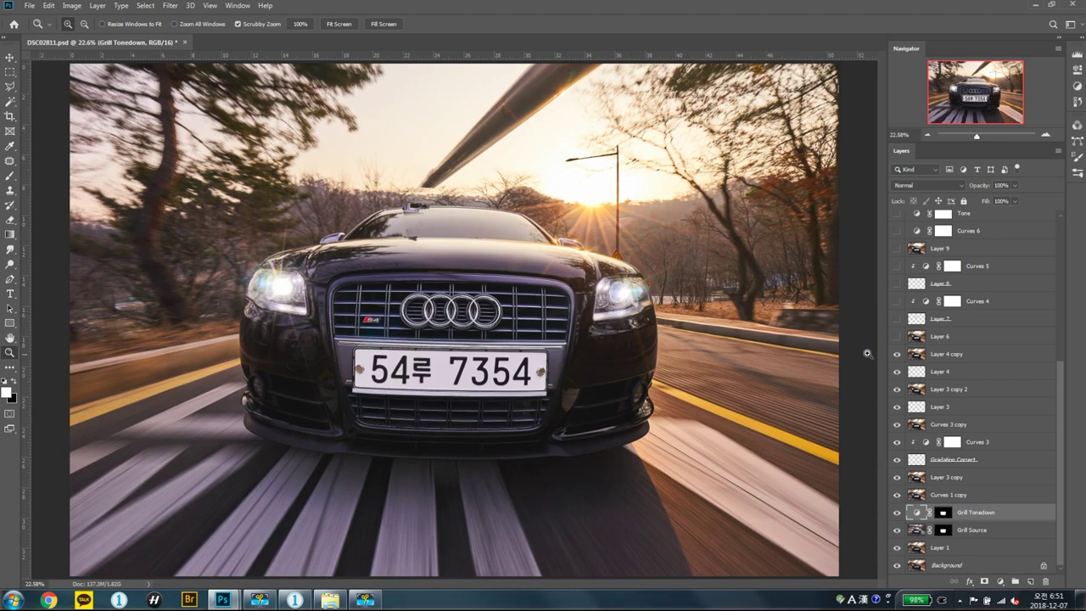
Step: Compare the sky at the top of the image with and without the pole-removal layer
{"action": "left_click", "coordinate": [896, 337]}
{"action": "left_click", "coordinate": [896, 337]}
{"action": "mouse_move", "coordinate": [577, 71]}
{"action": "left_mouse_down"}
{"action": "mouse_move", "coordinate": [596, 87]}
{"action": "mouse_move", "coordinate": [562, 235]}
{"action": "left_mouse_up"}
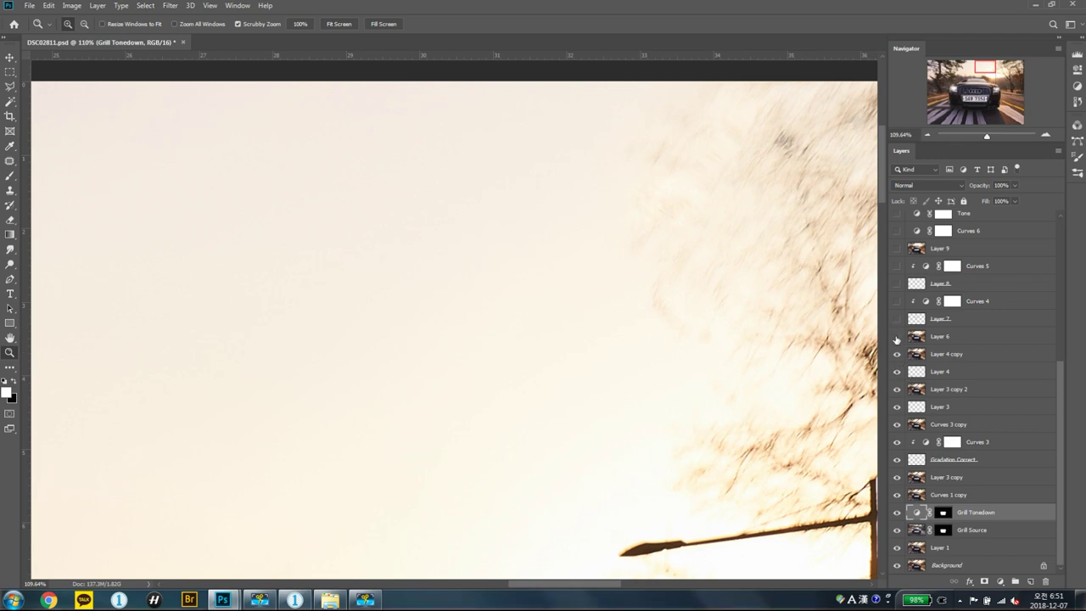
{"action": "left_click", "coordinate": [897, 336]}
{"action": "left_click", "coordinate": [897, 337]}
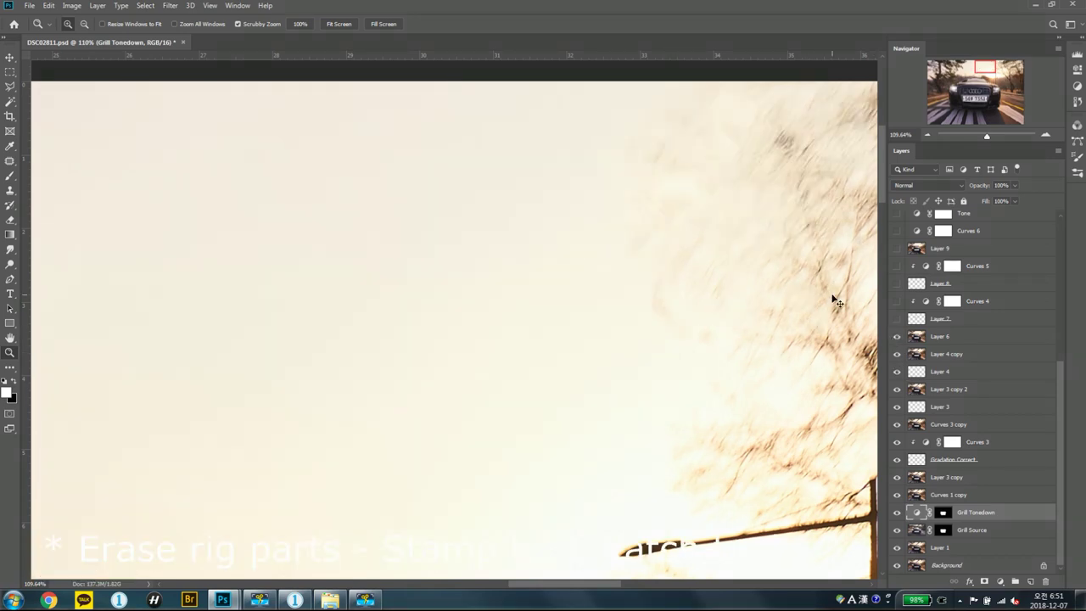
{"action": "key", "text": "ctrl+0"}
Step: Show the roof retouch, Curves 4 and dark-roof-object layers, and darken the trees above the roof
{"action": "left_click", "coordinate": [896, 318]}
{"action": "left_click", "coordinate": [893, 320]}
{"action": "left_click", "coordinate": [895, 319]}
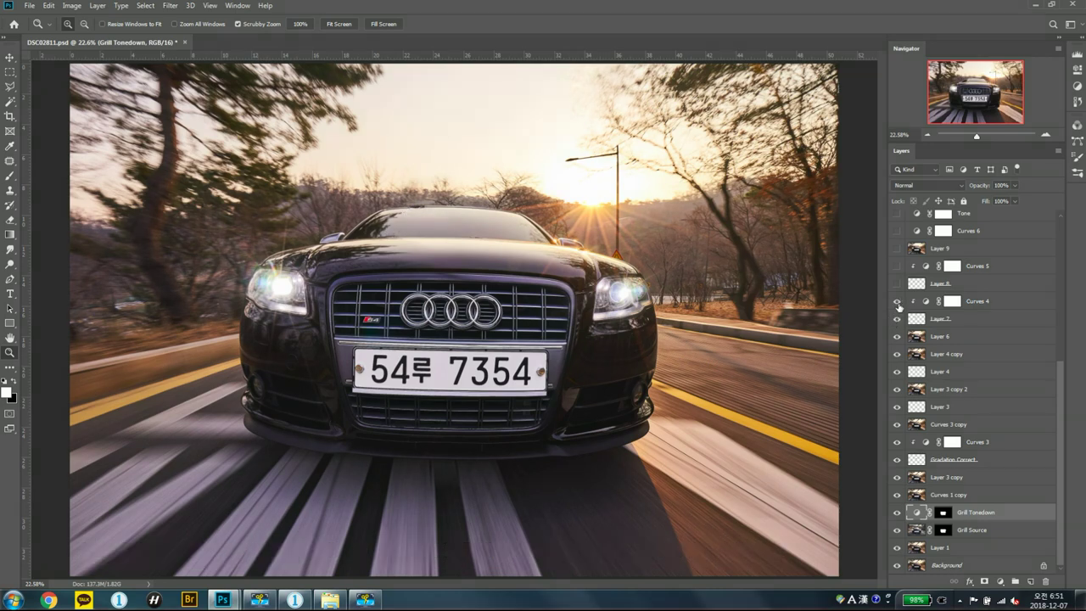
{"action": "left_click_drag", "start_coordinate": [384, 207], "coordinate": [460, 181]}
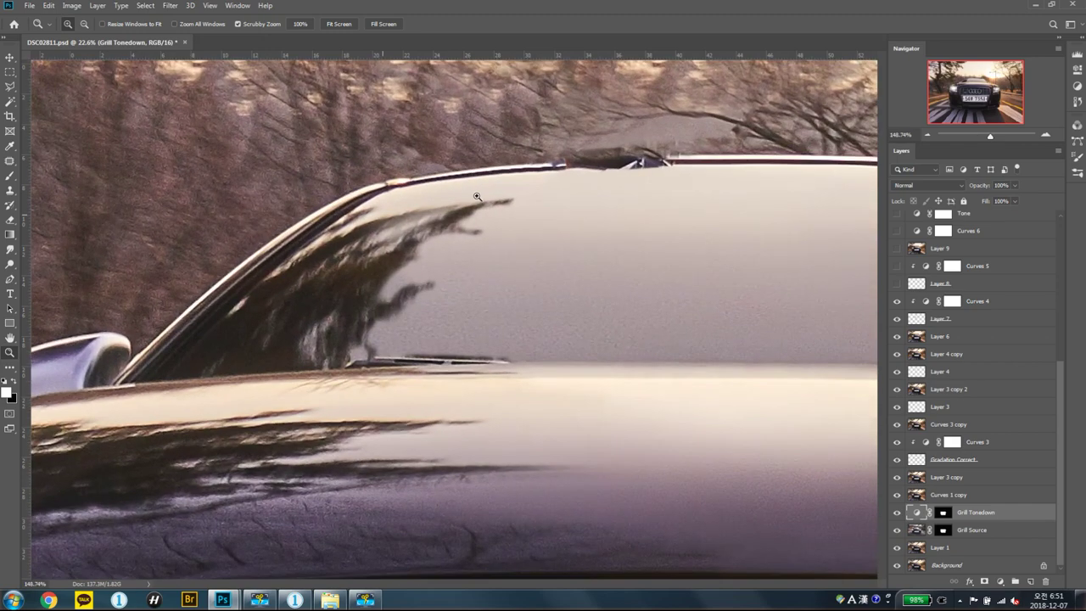
{"action": "left_click", "coordinate": [897, 301]}
{"action": "left_click", "coordinate": [897, 319]}
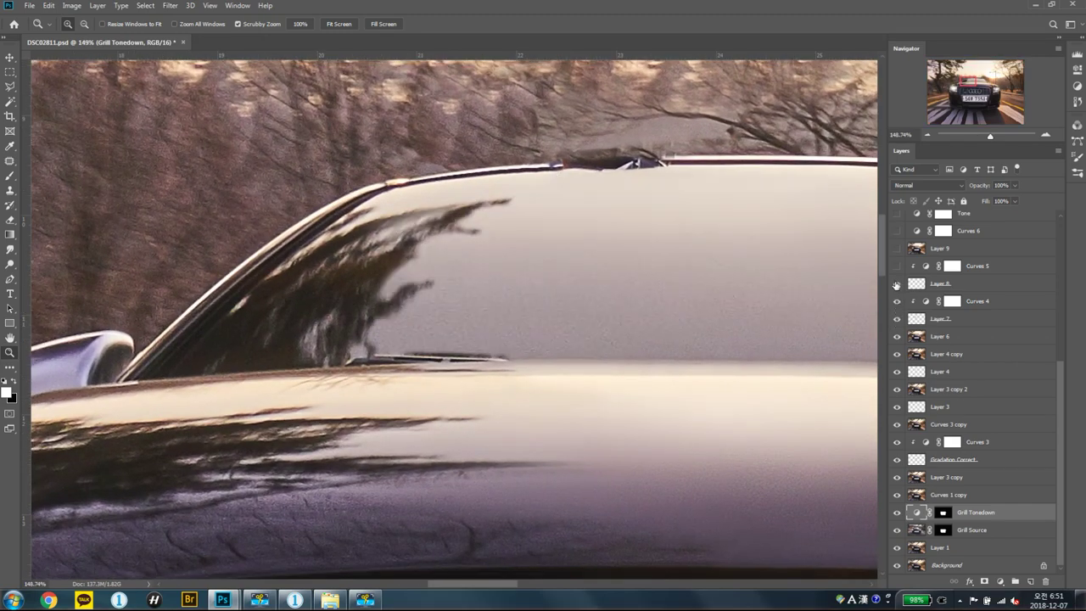
{"action": "left_click", "coordinate": [897, 284]}
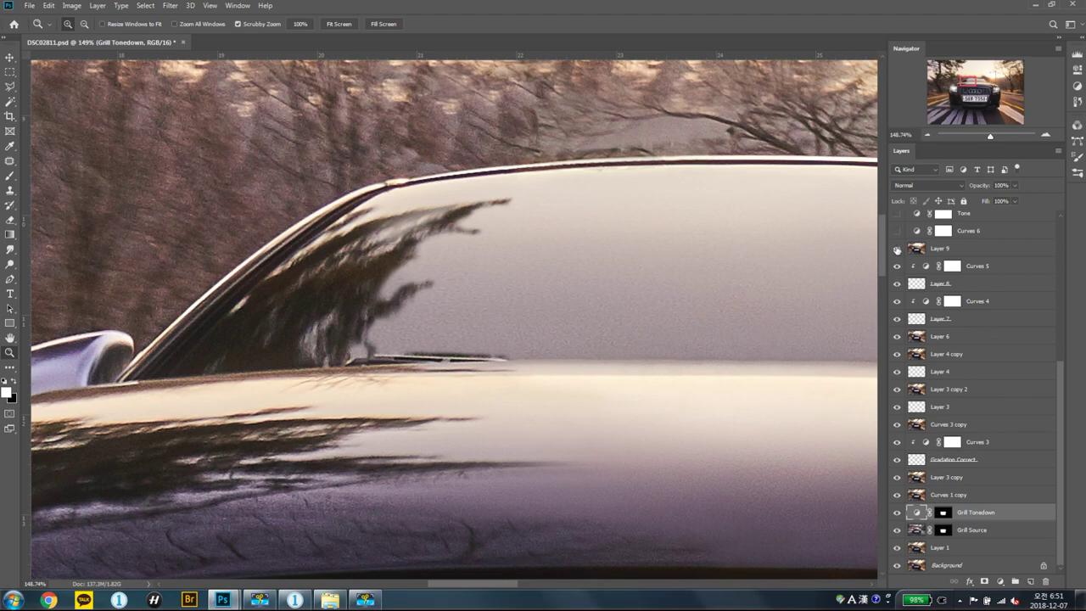
{"action": "left_click", "coordinate": [896, 248]}
{"action": "key", "text": "ctrl+0"}
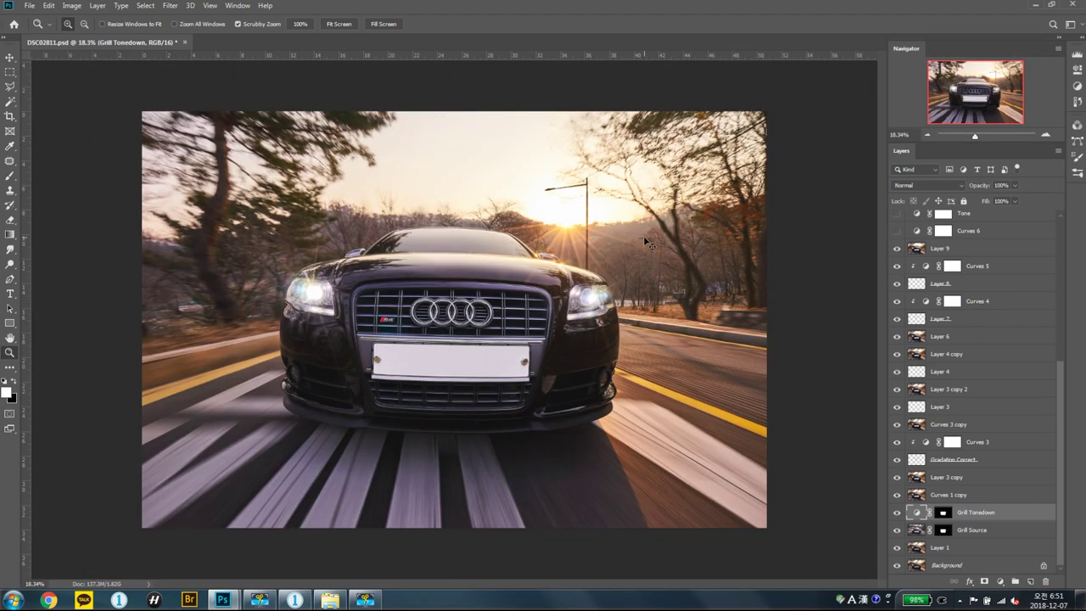
{"action": "left_click", "coordinate": [644, 237]}
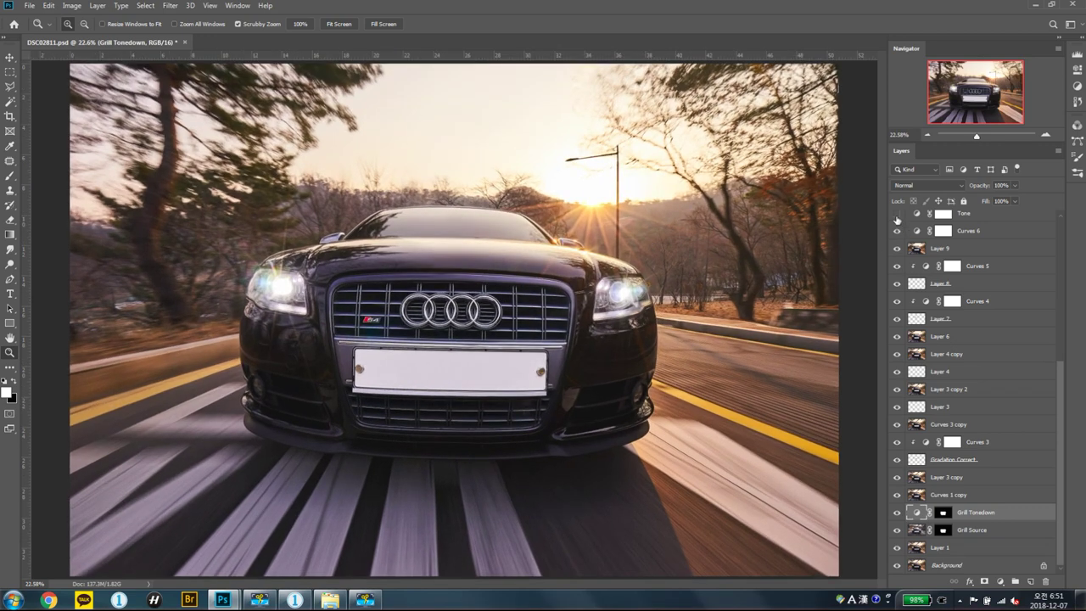
Step: Turn on the warm Tone grade, Curves 6 and Hue/Saturation 1
{"action": "left_click", "coordinate": [897, 216]}
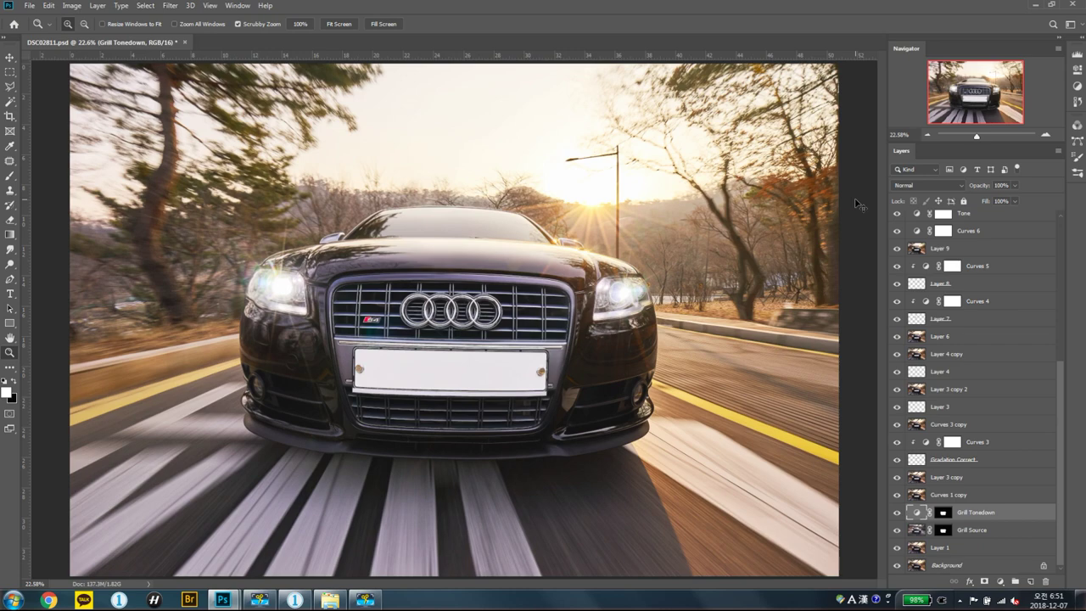
{"action": "scroll", "coordinate": [939, 283], "scroll_direction": "up", "scroll_amount": 3}
{"action": "left_click_drag", "start_coordinate": [897, 288], "coordinate": [897, 302]}
{"action": "left_click", "coordinate": [897, 266]}
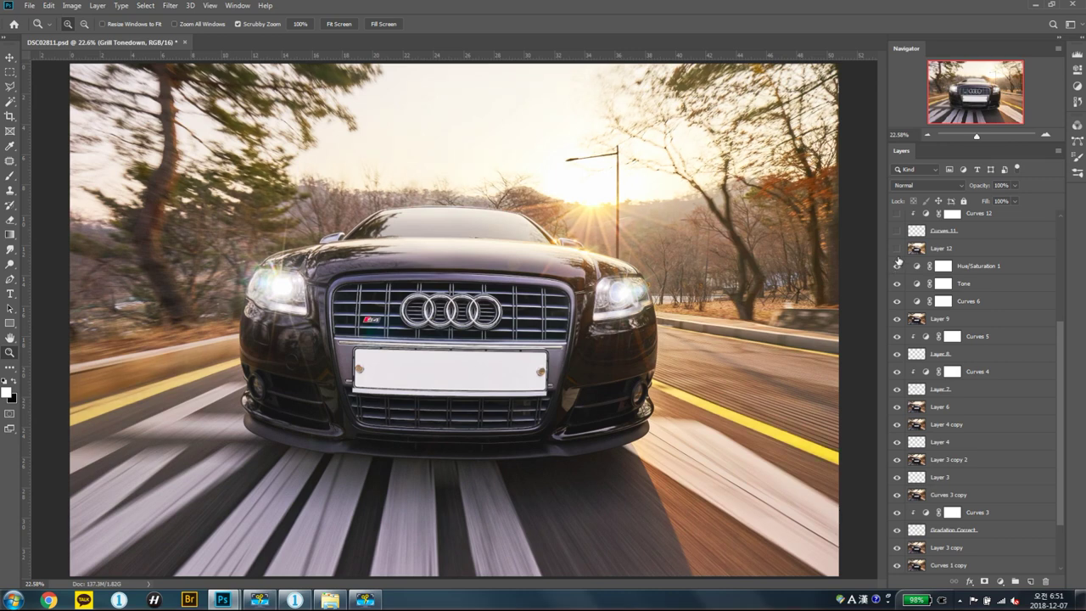
{"action": "left_click", "coordinate": [897, 267]}
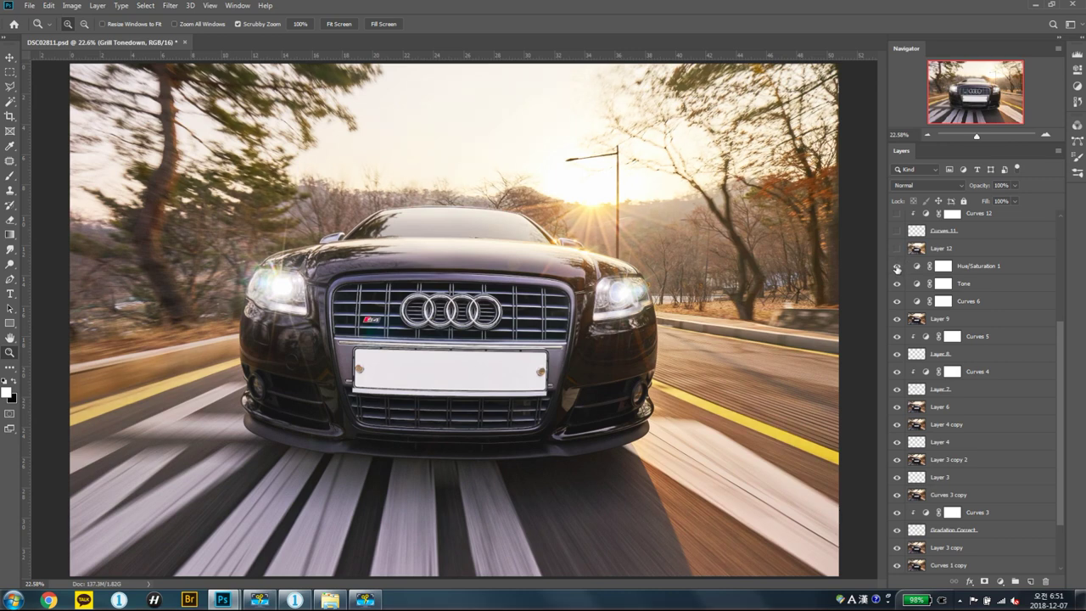
{"action": "left_click", "coordinate": [896, 267]}
Step: Review Hue/Saturation 1's Greens range, then compare the plate with and without Layer 12
{"action": "double_click", "coordinate": [915, 268]}
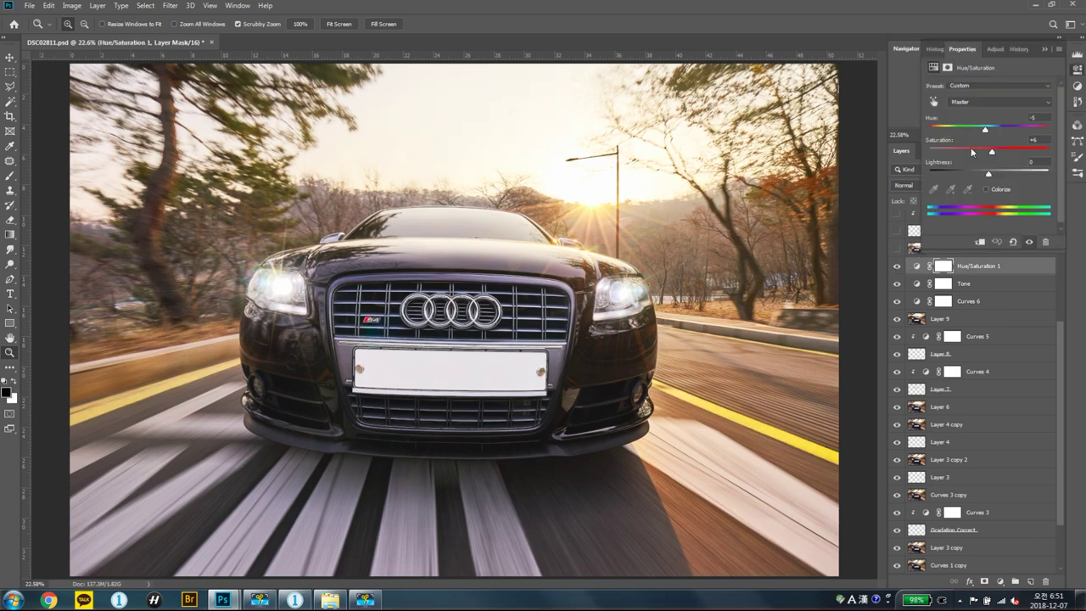
{"action": "left_click", "coordinate": [970, 104]}
{"action": "key", "text": "Down"}
{"action": "key", "text": "Down"}
{"action": "key", "text": "Down"}
{"action": "key", "text": "Return"}
{"action": "left_click", "coordinate": [897, 265]}
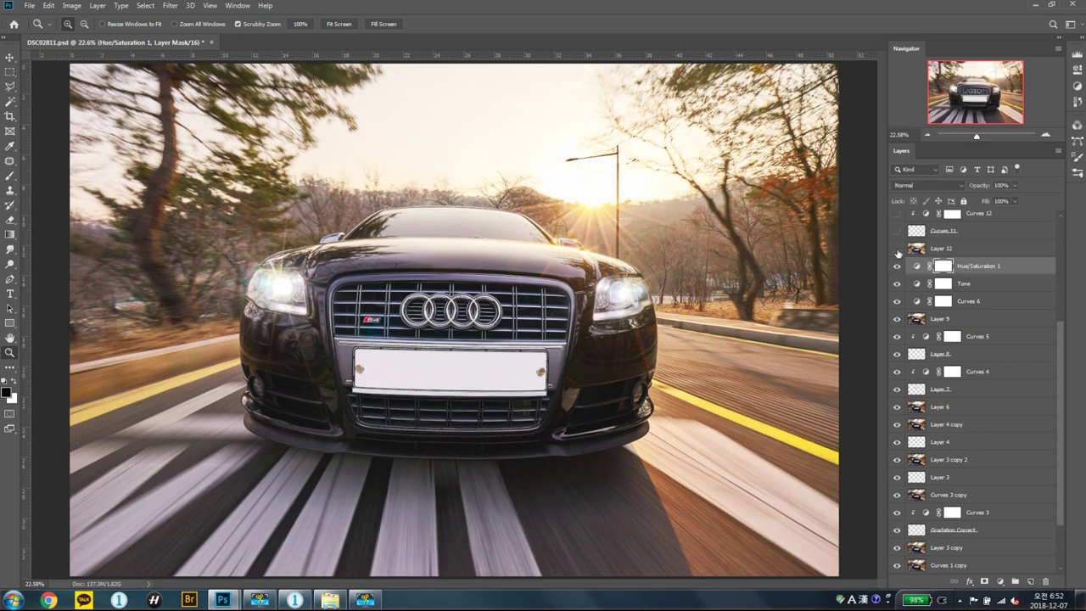
{"action": "left_click", "coordinate": [895, 249]}
{"action": "left_click", "coordinate": [896, 250]}
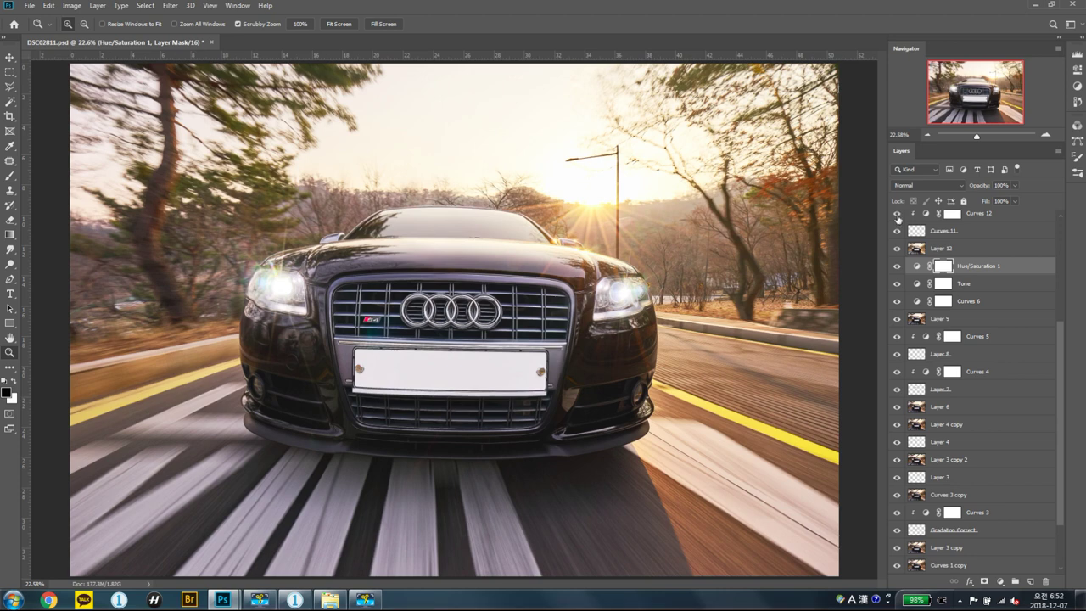
{"action": "scroll", "coordinate": [946, 253], "scroll_direction": "up", "scroll_amount": 5}
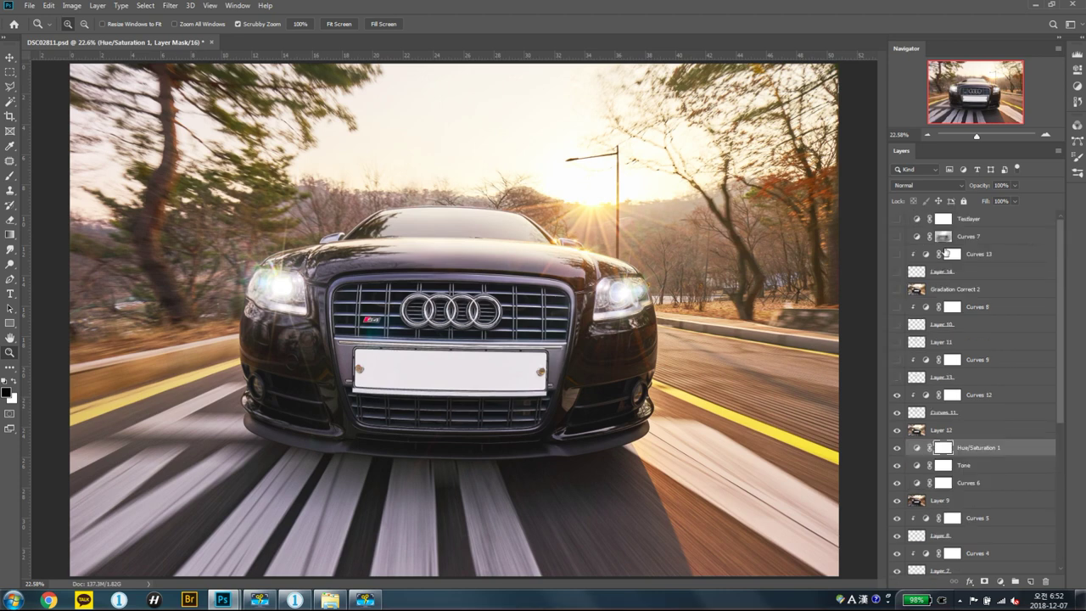
Step: Show Curves 9 and Layer 13
{"action": "left_click", "coordinate": [897, 359]}
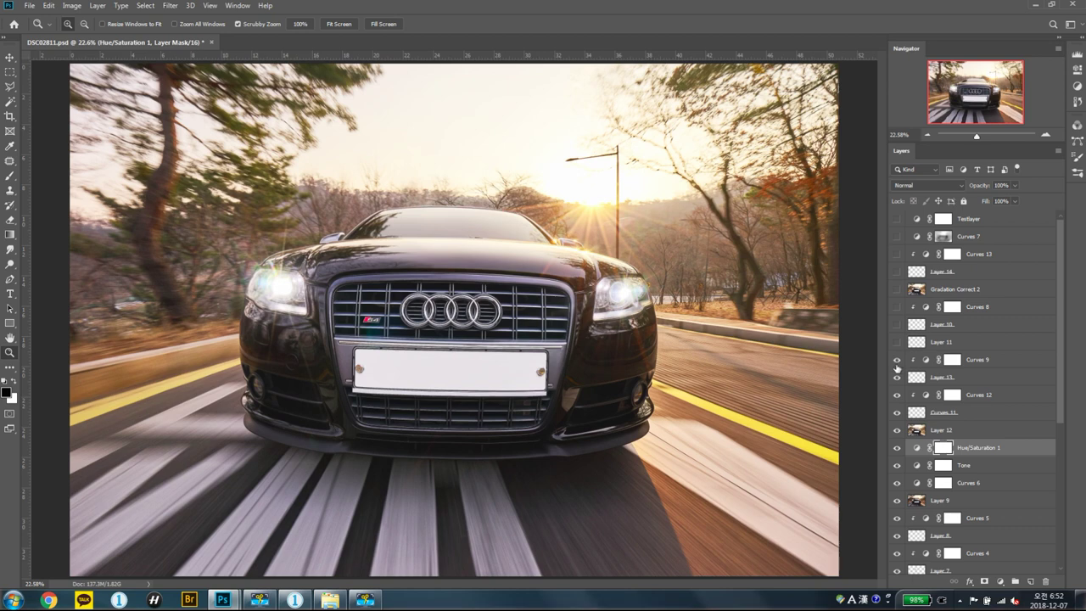
{"action": "left_click", "coordinate": [941, 377]}
{"action": "left_click", "coordinate": [897, 360]}
{"action": "left_click", "coordinate": [896, 376]}
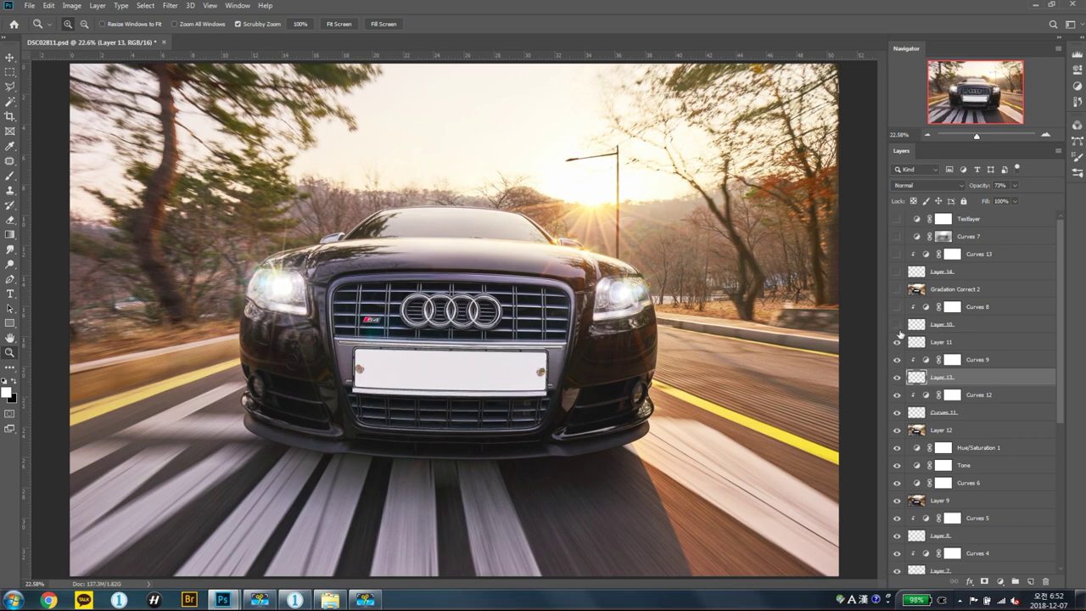
Step: Zoom in to compare the hood with Layer 11, then add the warmer, darker top grade
{"action": "left_click_drag", "start_coordinate": [550, 296], "coordinate": [903, 343]}
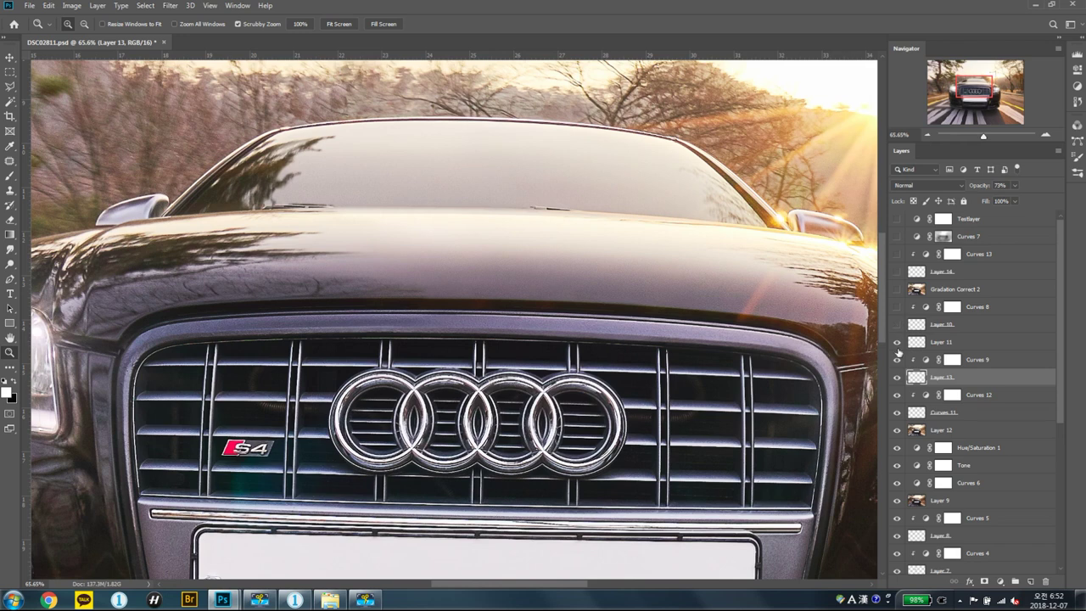
{"action": "left_click", "coordinate": [897, 342]}
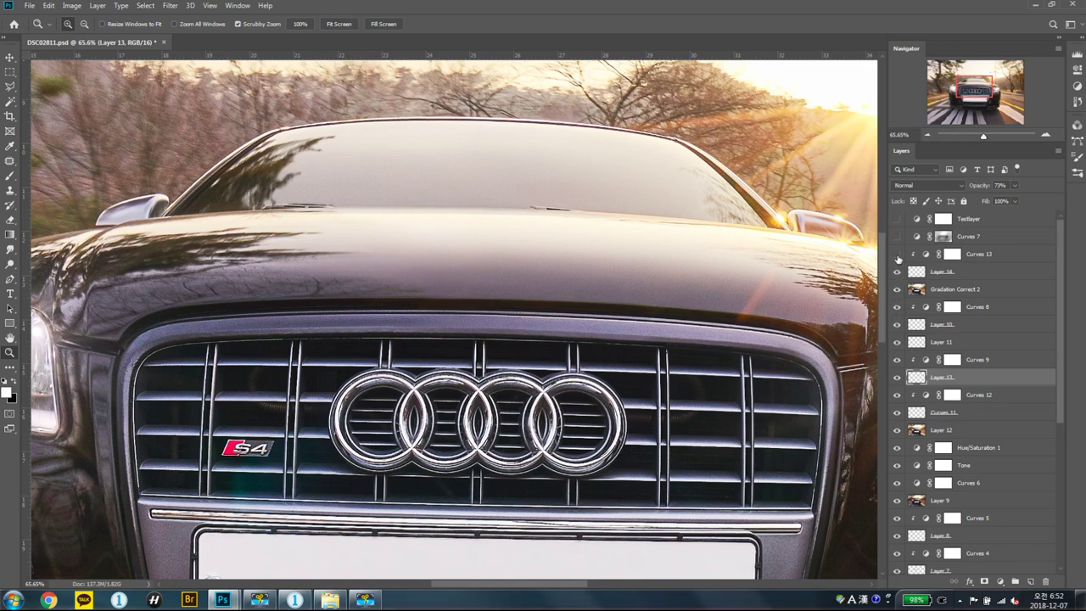
{"action": "left_click", "coordinate": [895, 238]}
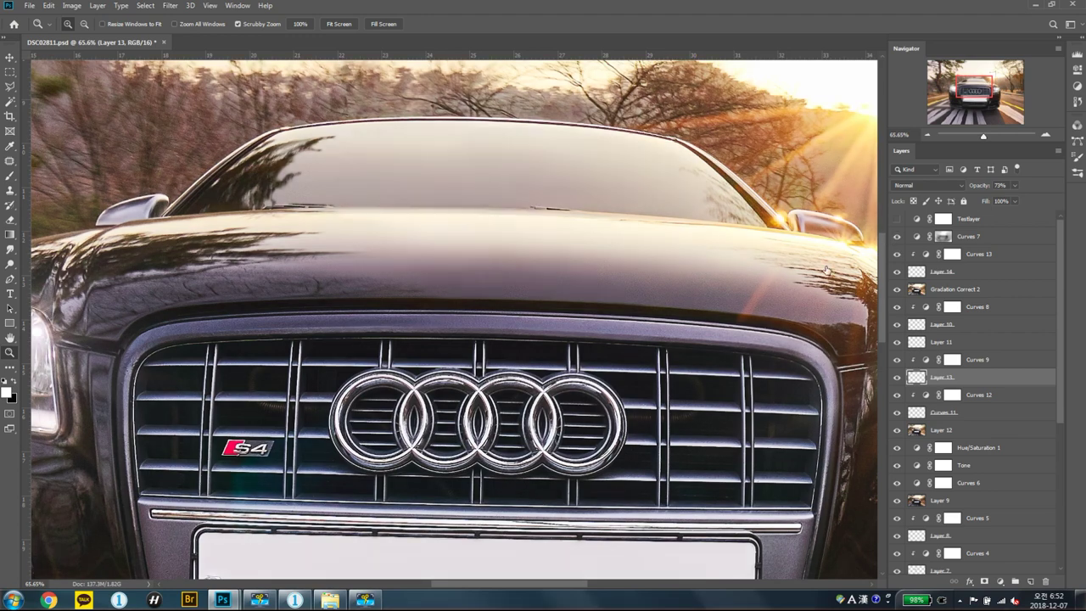
{"action": "key", "text": "ctrl+0"}
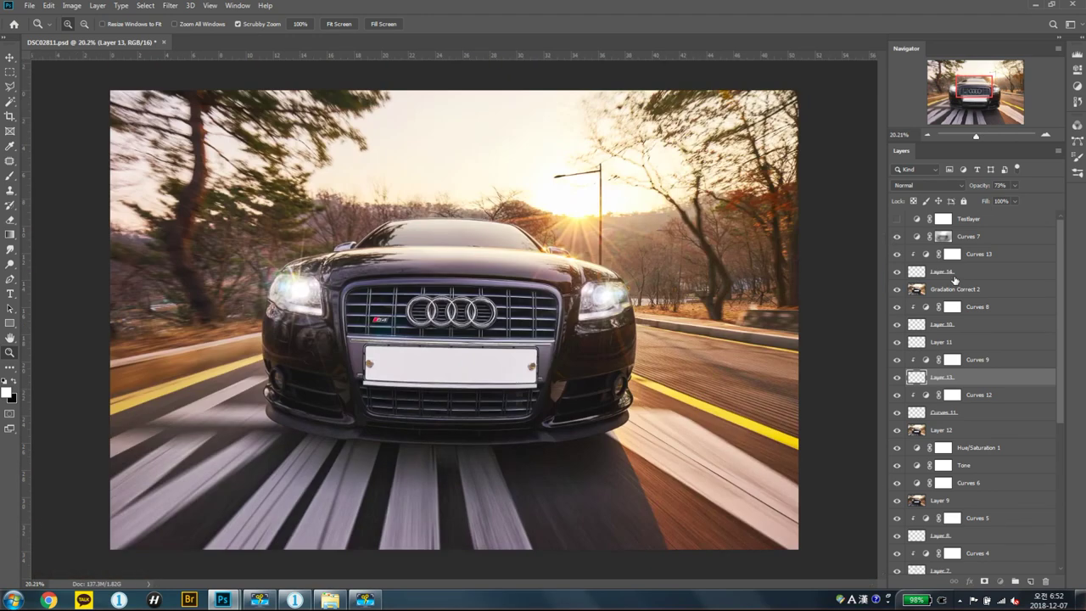
Step: Zoom in on the hood and grille and compare them with and without Layer 14
{"action": "left_click", "coordinate": [917, 272]}
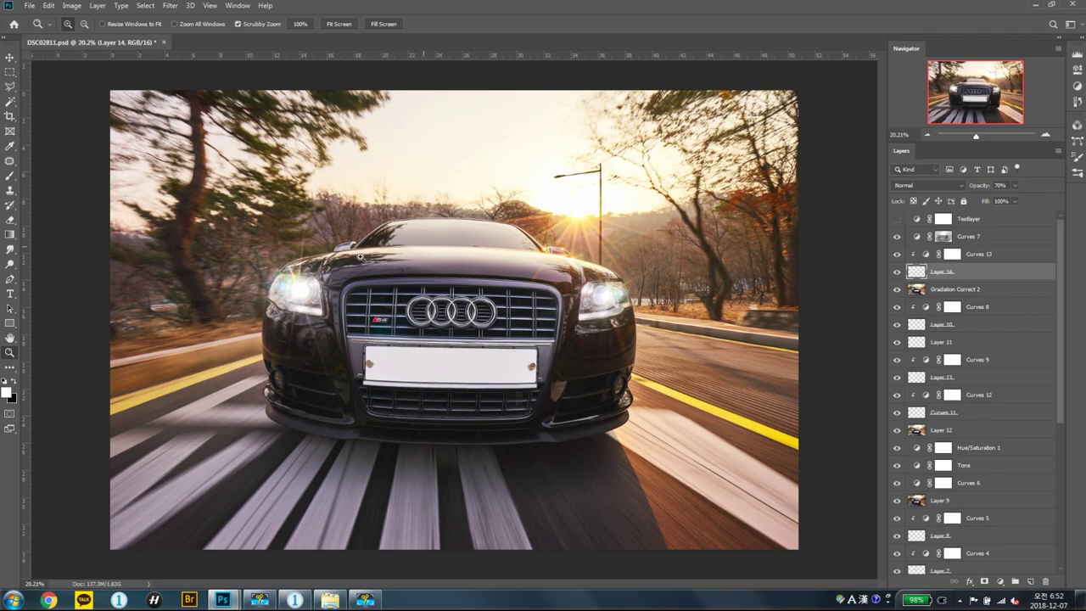
{"action": "left_click_drag", "start_coordinate": [357, 263], "coordinate": [585, 262]}
{"action": "left_click", "coordinate": [897, 271]}
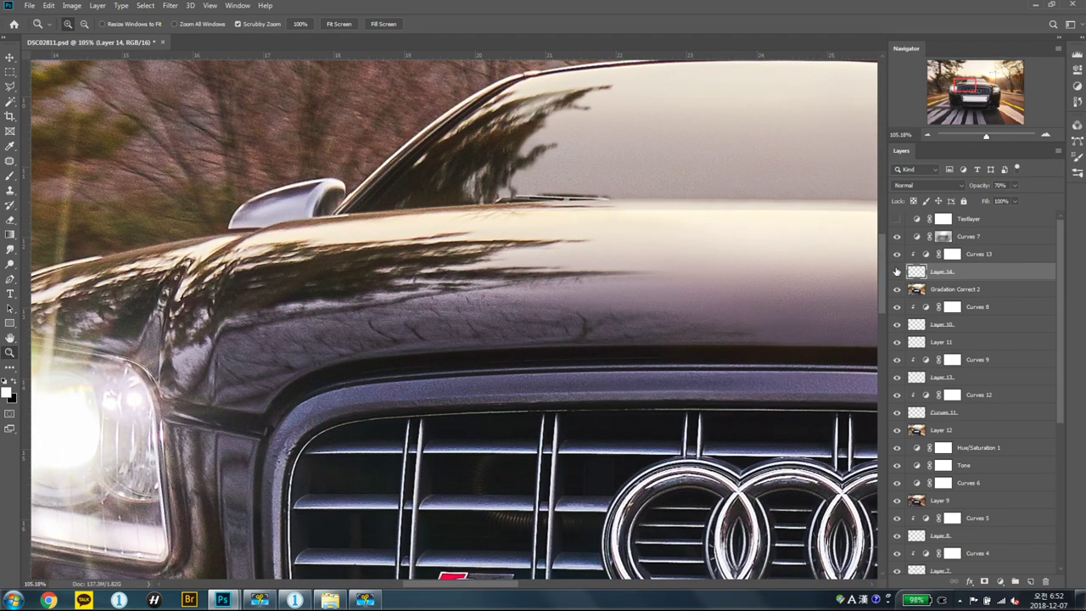
{"action": "left_click", "coordinate": [895, 271]}
{"action": "left_click_drag", "start_coordinate": [622, 252], "coordinate": [475, 51]}
{"action": "scroll", "coordinate": [528, 268], "scroll_direction": "down", "scroll_amount": 2}
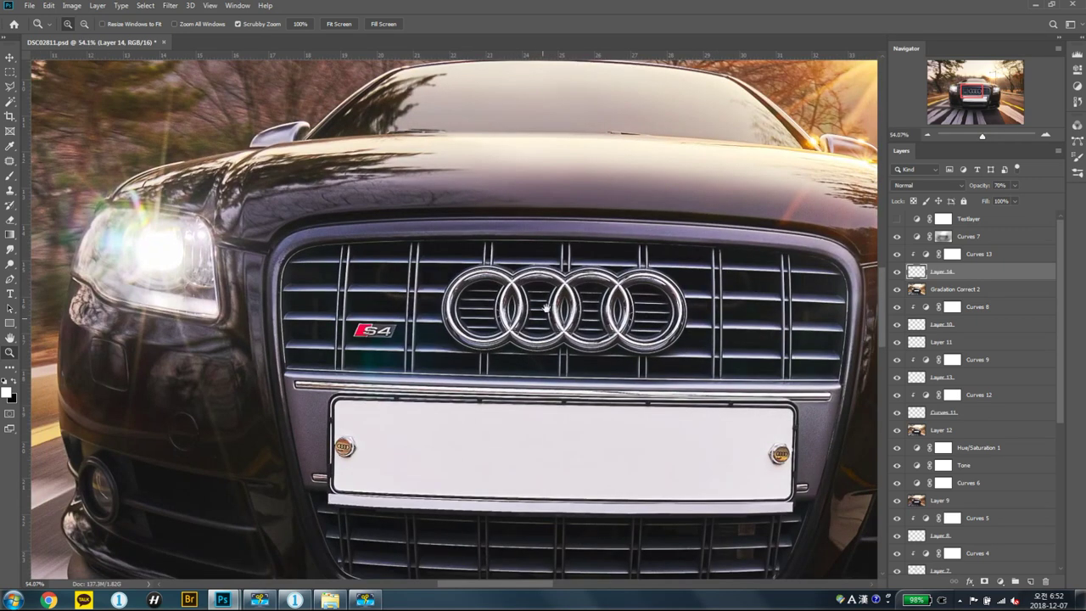
{"action": "scroll", "coordinate": [527, 268], "scroll_direction": "up", "scroll_amount": 1}
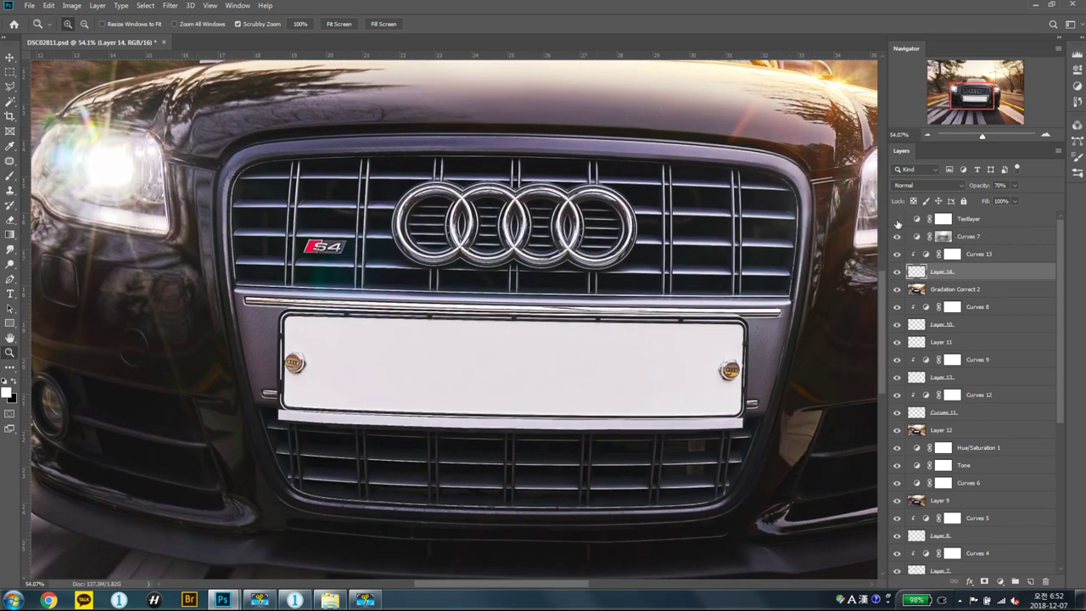
Step: Check Curves 7, Curves 13 and Layer 14 effects, hide Testlayer, and zoom out
{"action": "left_click", "coordinate": [896, 237]}
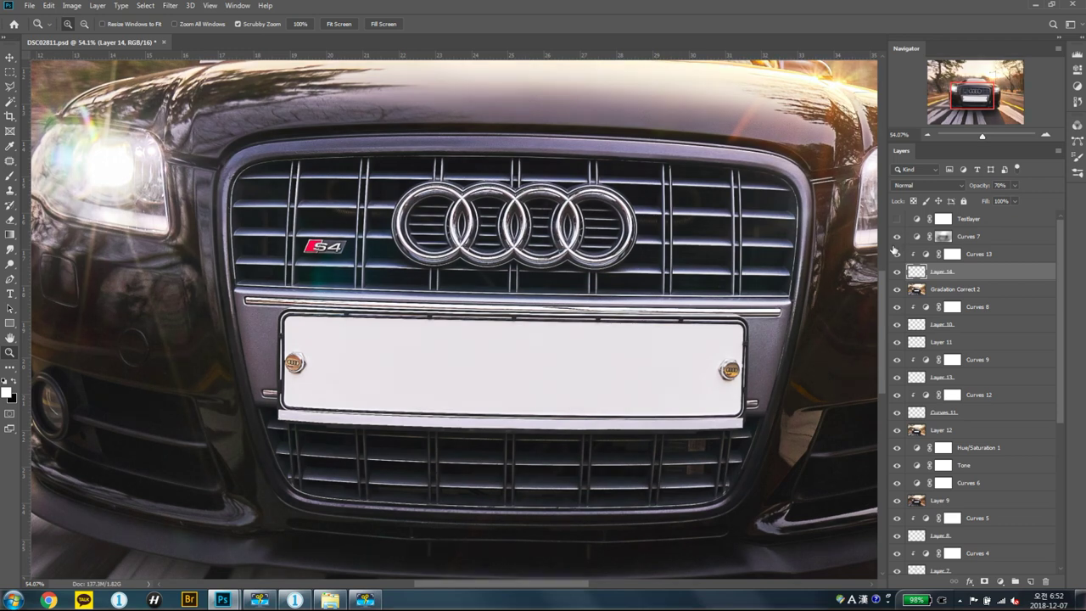
{"action": "left_click", "coordinate": [896, 253]}
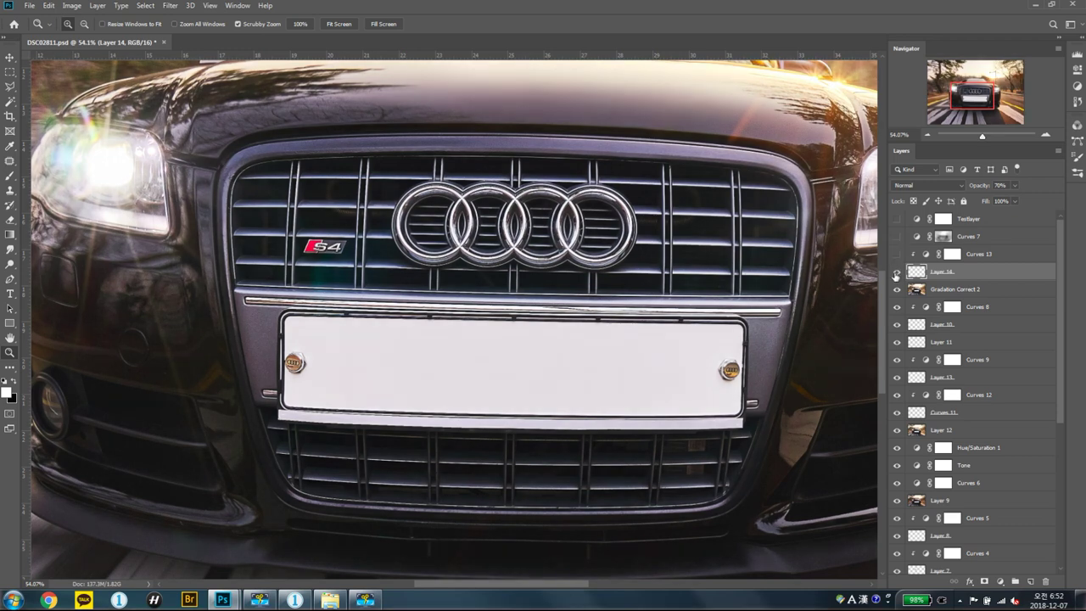
{"action": "left_click", "coordinate": [896, 271]}
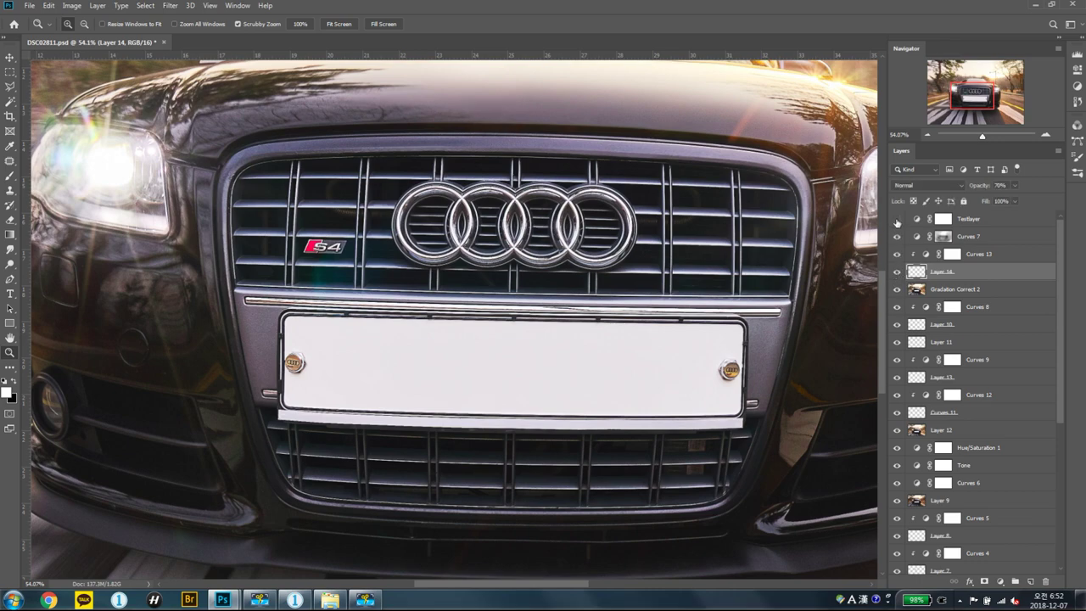
{"action": "left_click", "coordinate": [897, 219]}
{"action": "scroll", "coordinate": [686, 273], "scroll_direction": "down", "scroll_amount": 5}
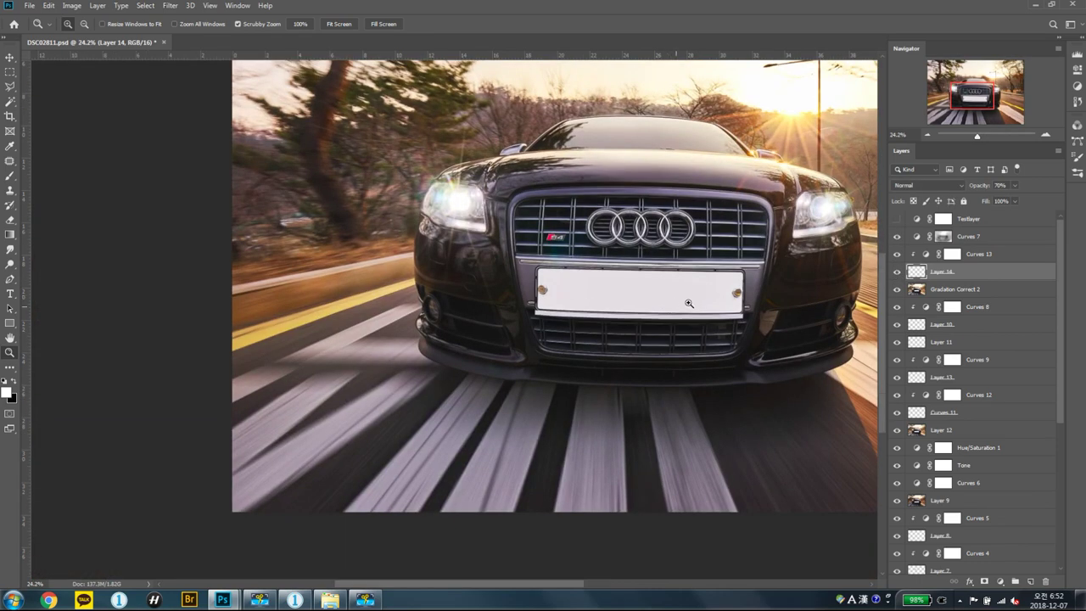
{"action": "scroll", "coordinate": [682, 264], "scroll_direction": "down", "scroll_amount": 2}
{"action": "scroll", "coordinate": [681, 265], "scroll_direction": "down", "scroll_amount": 1}
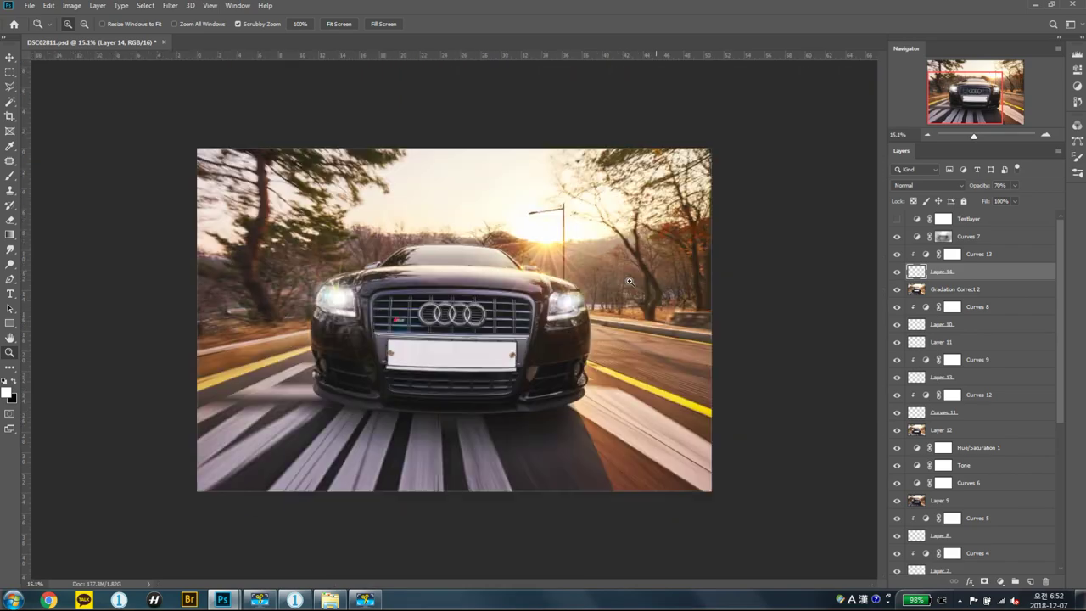
Step: Zoom in and pan across the hood, plate, headlights, bumper and Audi grille to inspect them
{"action": "scroll", "coordinate": [577, 288], "scroll_direction": "up", "scroll_amount": 3}
{"action": "scroll", "coordinate": [577, 289], "scroll_direction": "up", "scroll_amount": 2}
{"action": "scroll", "coordinate": [576, 288], "scroll_direction": "up", "scroll_amount": 2}
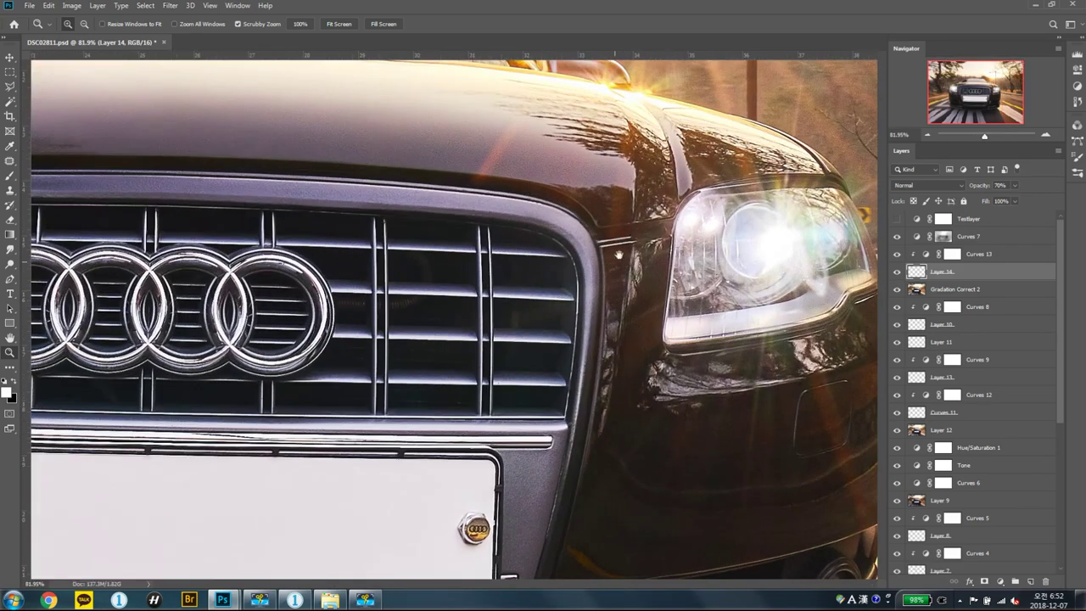
{"action": "scroll", "coordinate": [422, 391], "scroll_direction": "up", "scroll_amount": 1}
{"action": "mouse_move", "coordinate": [422, 390]}
{"action": "left_mouse_down"}
{"action": "mouse_move", "coordinate": [724, 307]}
{"action": "mouse_move", "coordinate": [500, 276]}
{"action": "mouse_move", "coordinate": [497, 218]}
{"action": "left_mouse_up"}
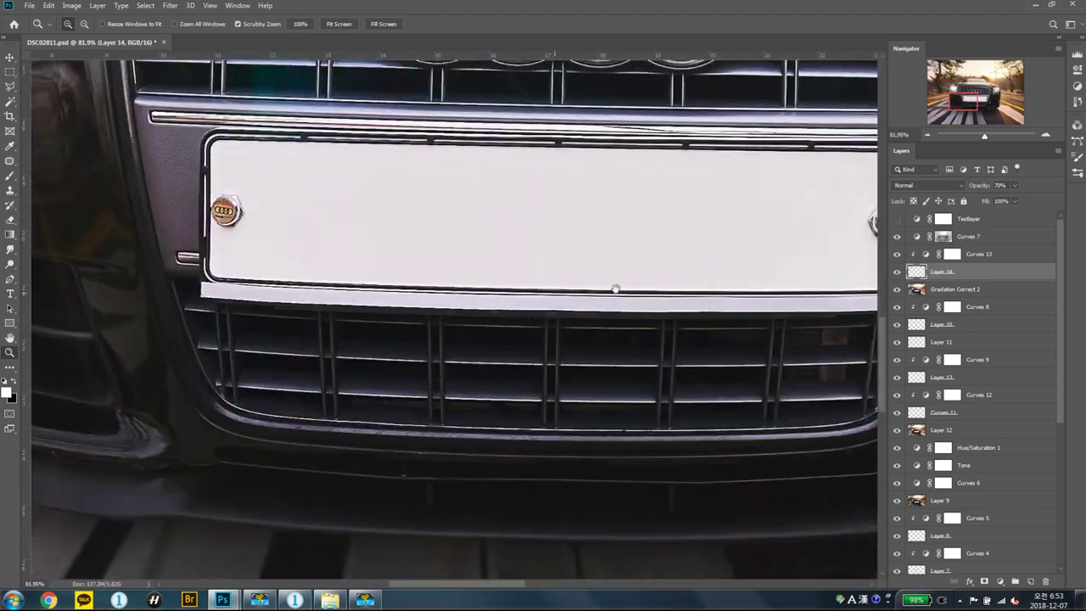
{"action": "left_click_drag", "start_coordinate": [615, 289], "coordinate": [459, 284]}
{"action": "left_click_drag", "start_coordinate": [840, 288], "coordinate": [552, 291]}
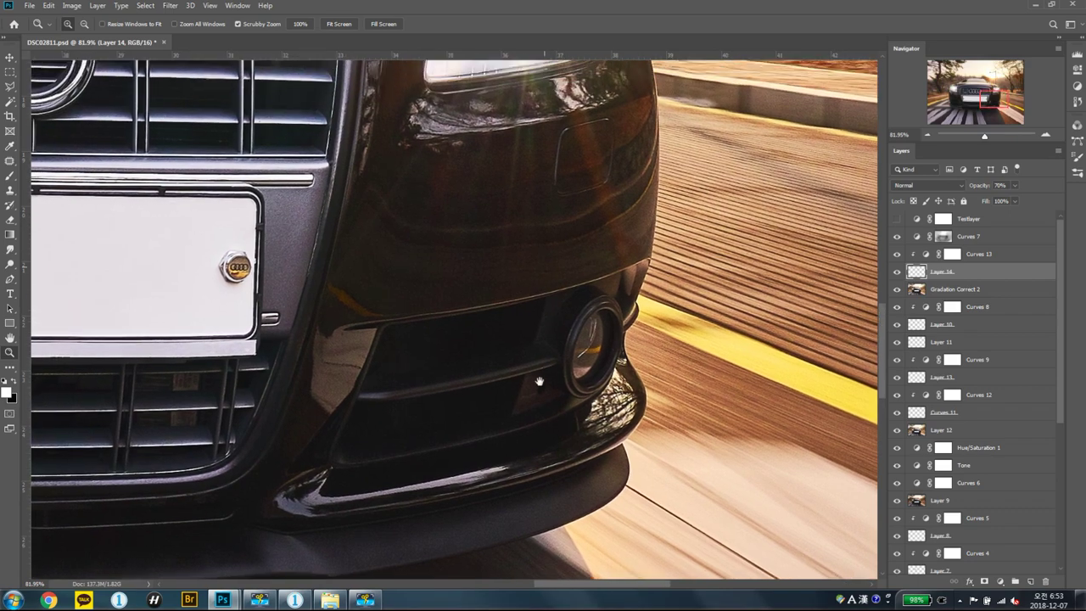
{"action": "left_click_drag", "start_coordinate": [543, 68], "coordinate": [536, 346]}
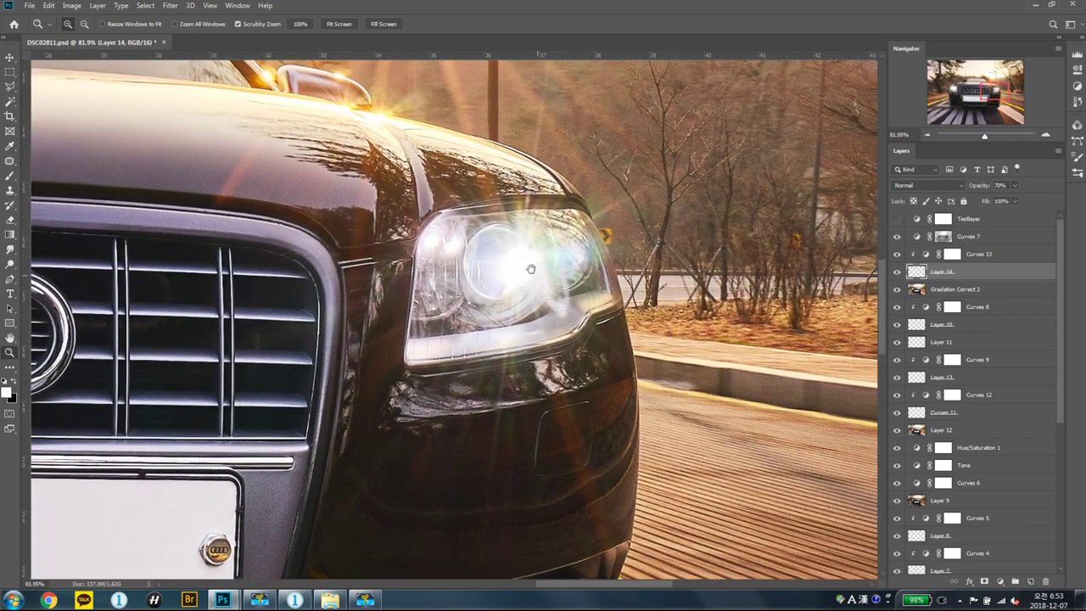
{"action": "left_click_drag", "start_coordinate": [656, 193], "coordinate": [656, 303]}
{"action": "left_click_drag", "start_coordinate": [52, 306], "coordinate": [498, 302]}
{"action": "left_click_drag", "start_coordinate": [589, 296], "coordinate": [625, 296]}
{"action": "left_click_drag", "start_coordinate": [339, 296], "coordinate": [584, 296]}
{"action": "left_click_drag", "start_coordinate": [220, 288], "coordinate": [667, 261]}
{"action": "left_click_drag", "start_coordinate": [800, 254], "coordinate": [601, 247]}
{"action": "left_click_drag", "start_coordinate": [783, 273], "coordinate": [497, 280]}
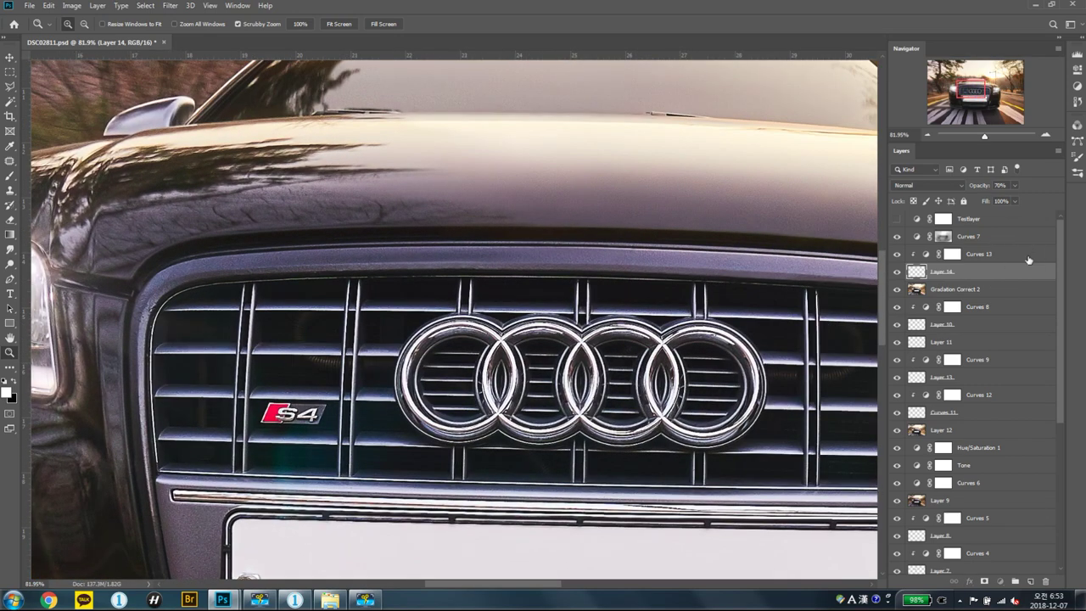
Step: Select every layer from Curves 7 down to Background
{"action": "left_click", "coordinate": [967, 236]}
{"action": "scroll", "coordinate": [966, 424], "scroll_direction": "down", "scroll_amount": 5}
{"action": "left_click", "coordinate": [959, 567], "text": "shift"}
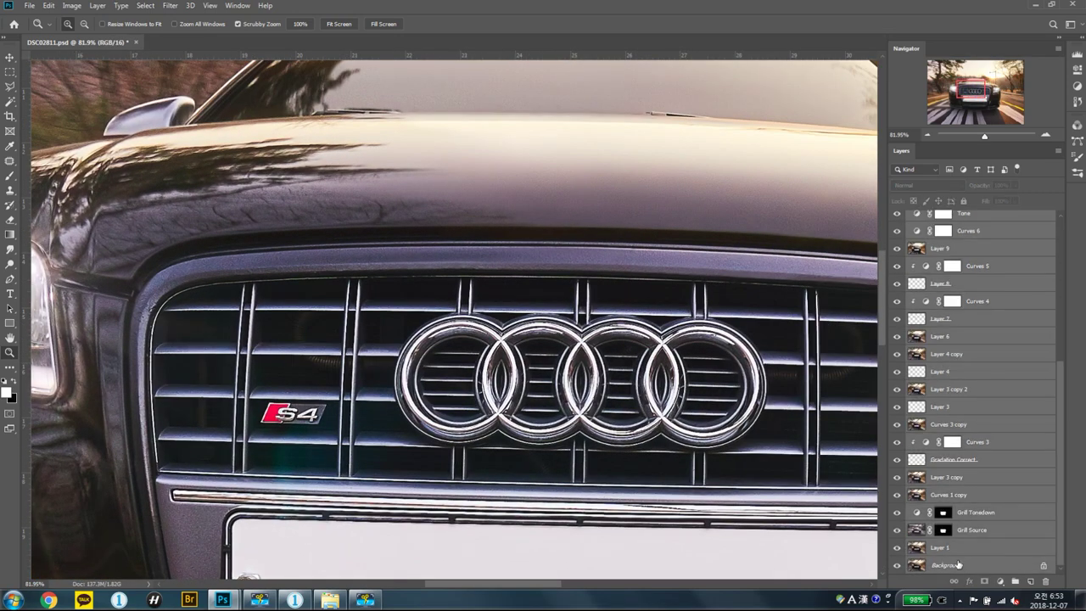
Step: Merge a duplicate of the stack into Curves 7 copy; hide Curves 9, Layer 13, Curves 12, 11 and 4
{"action": "key", "text": "ctrl+j"}
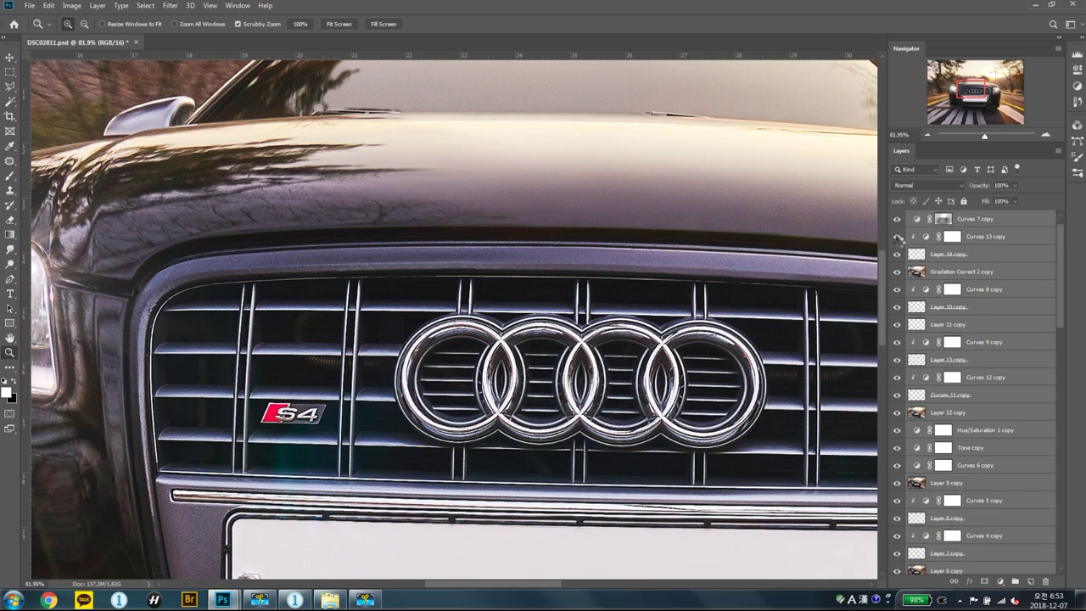
{"action": "key", "text": "ctrl+e"}
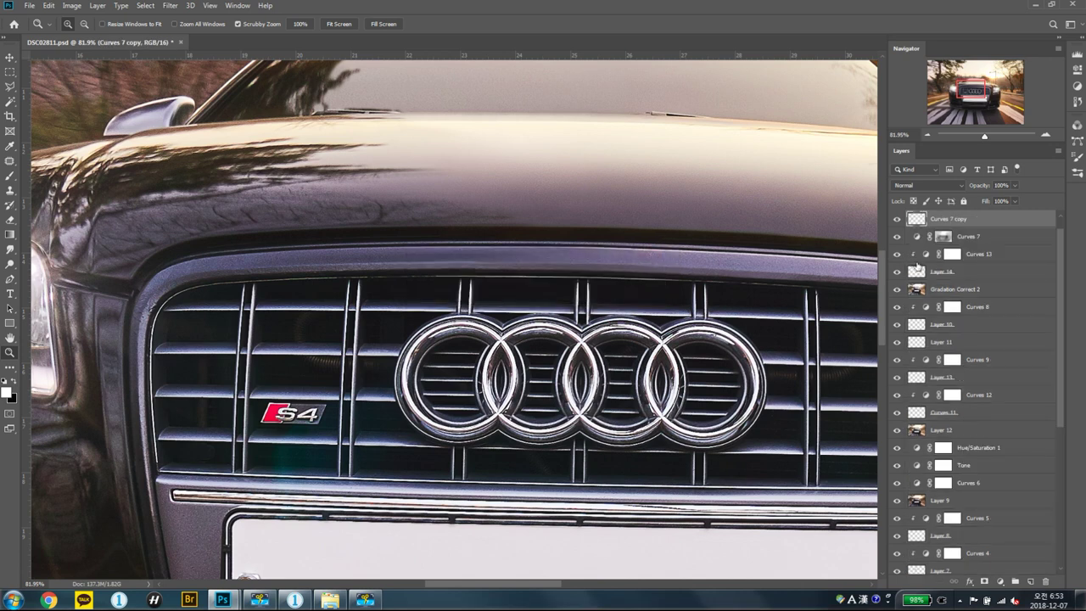
{"action": "left_click_drag", "start_coordinate": [893, 351], "coordinate": [896, 424]}
{"action": "scroll", "coordinate": [895, 532], "scroll_direction": "down", "scroll_amount": 5}
{"action": "left_click", "coordinate": [897, 301]}
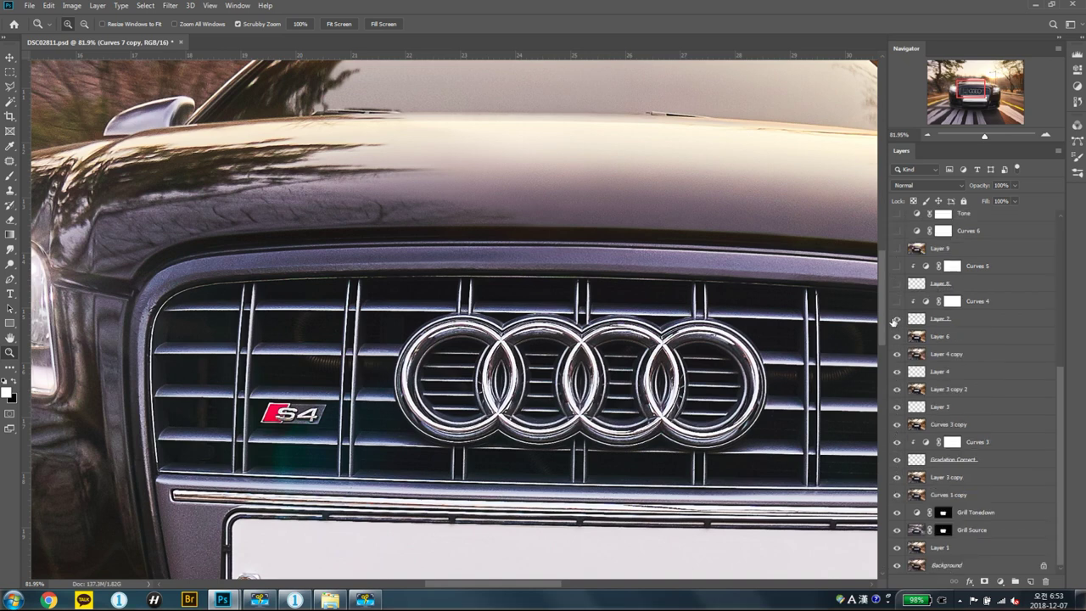
Step: Hide Layer 3 copy through Grill Source, re-show Curves 13, and compare the merged layer over the rig
{"action": "left_click_drag", "start_coordinate": [894, 475], "coordinate": [896, 545]}
{"action": "scroll", "coordinate": [961, 400], "scroll_direction": "up", "scroll_amount": 5}
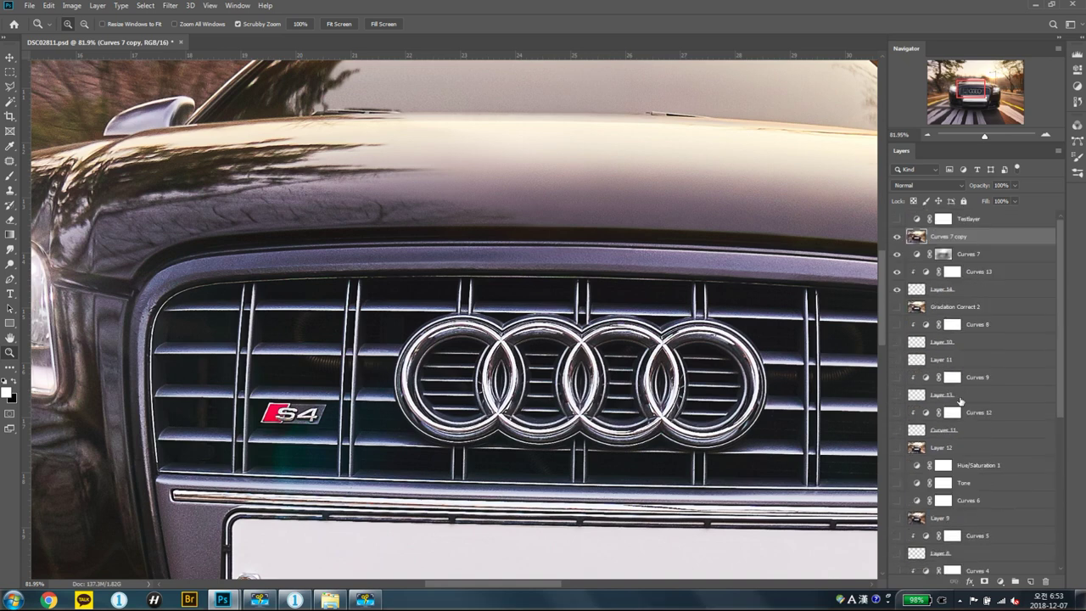
{"action": "left_click", "coordinate": [897, 271]}
{"action": "left_click", "coordinate": [896, 236]}
{"action": "mouse_move", "coordinate": [755, 144]}
{"action": "left_mouse_down"}
{"action": "mouse_move", "coordinate": [544, 303]}
{"action": "mouse_move", "coordinate": [501, 218]}
{"action": "left_mouse_up"}
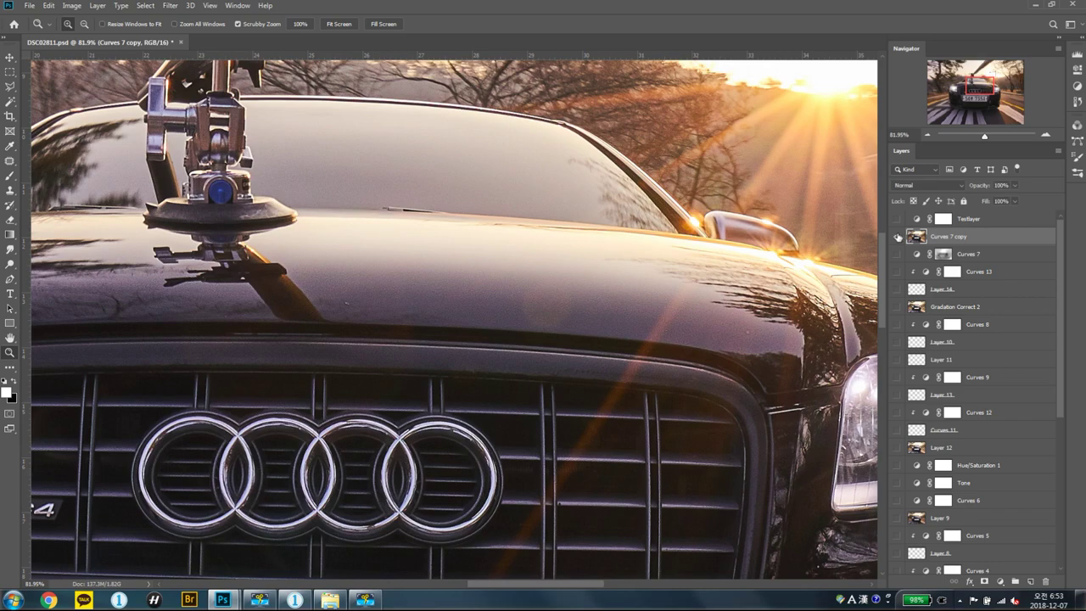
{"action": "left_click", "coordinate": [897, 236]}
{"action": "left_click", "coordinate": [897, 237]}
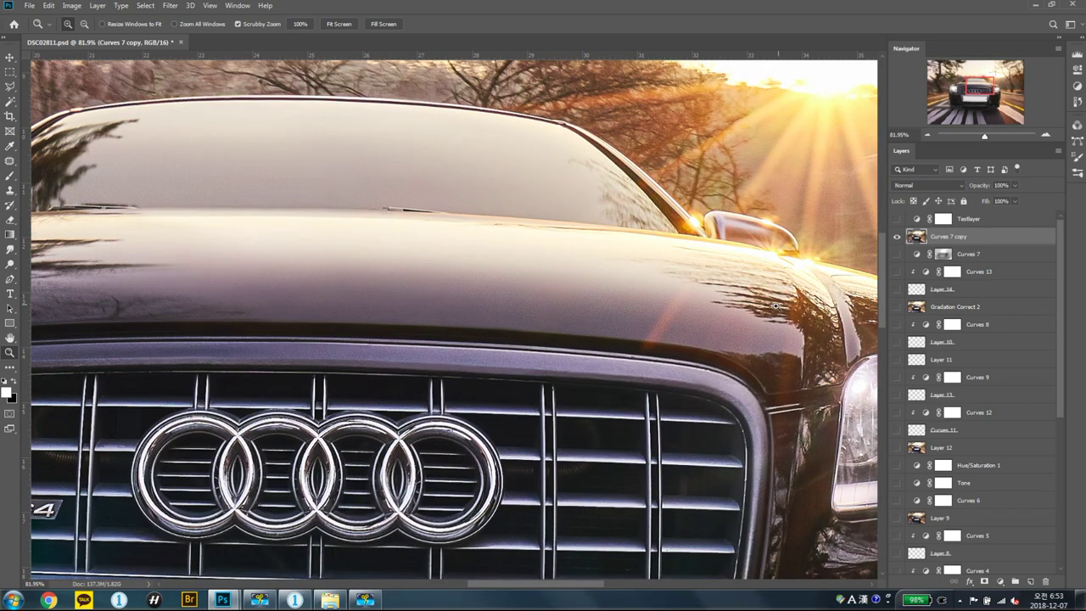
{"action": "mouse_move", "coordinate": [789, 365]}
{"action": "left_mouse_down"}
{"action": "mouse_move", "coordinate": [655, 363]}
{"action": "mouse_move", "coordinate": [727, 361]}
{"action": "left_mouse_up"}
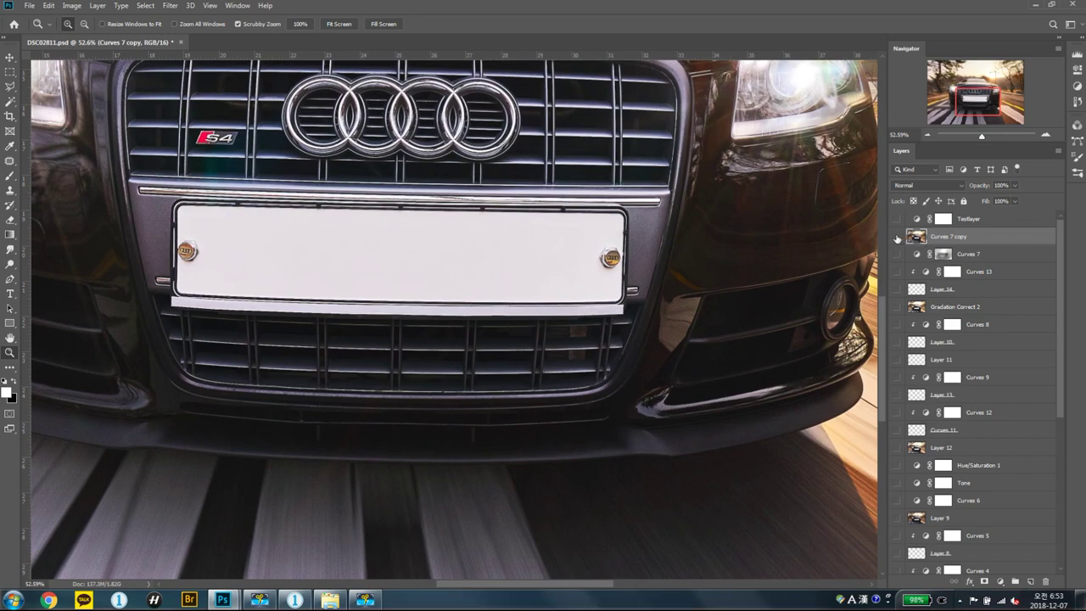
Step: Compare the plate, headlights and sky with and without Curves 7 copy, then fit the photo
{"action": "left_click", "coordinate": [897, 238]}
{"action": "left_click", "coordinate": [898, 238]}
{"action": "left_click", "coordinate": [897, 237]}
{"action": "left_click_drag", "start_coordinate": [603, 275], "coordinate": [879, 251]}
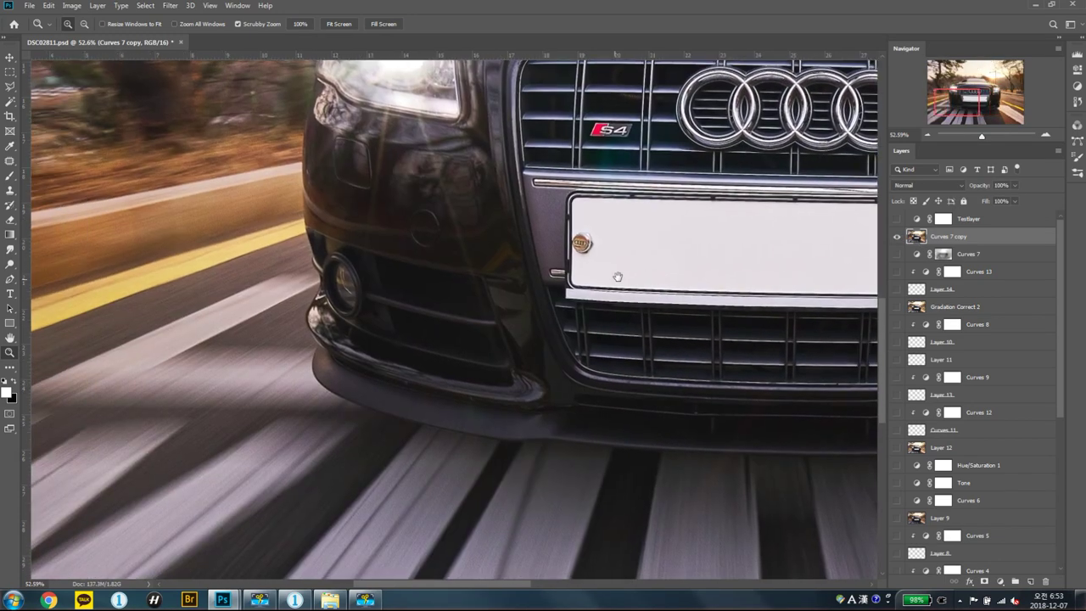
{"action": "left_click", "coordinate": [897, 238]}
{"action": "left_click", "coordinate": [898, 237]}
{"action": "left_click", "coordinate": [897, 237]}
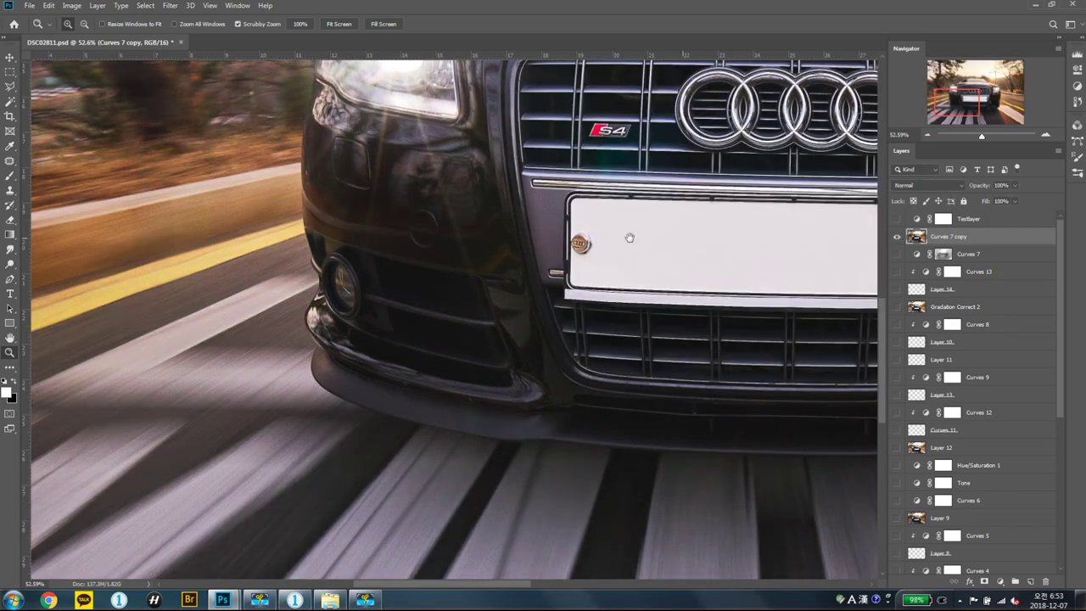
{"action": "left_click_drag", "start_coordinate": [630, 237], "coordinate": [611, 293]}
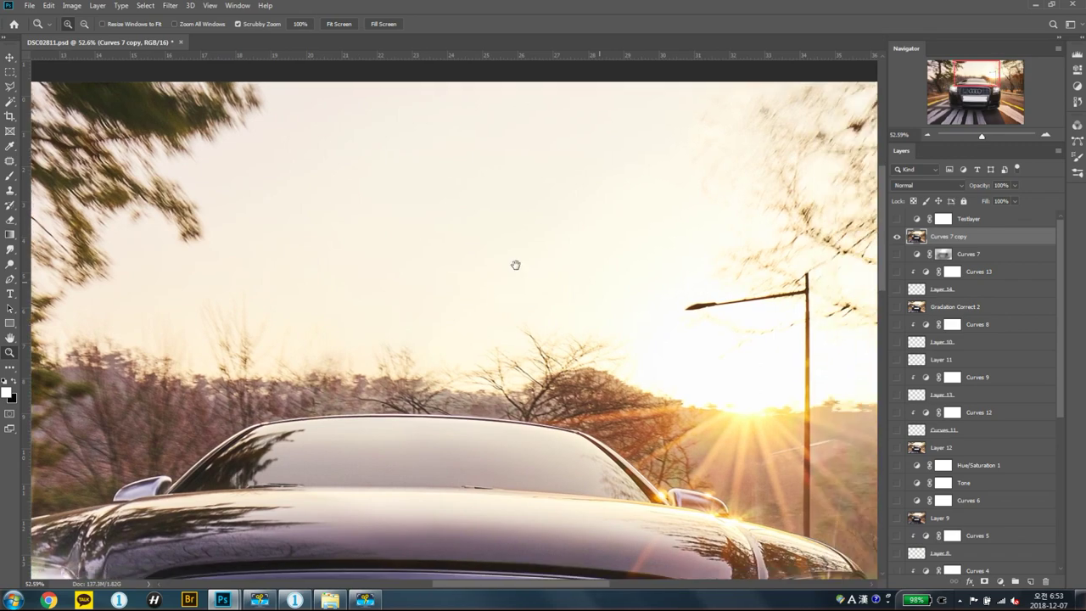
{"action": "left_click_drag", "start_coordinate": [515, 265], "coordinate": [375, 248]}
{"action": "key", "text": "ctrl+0"}
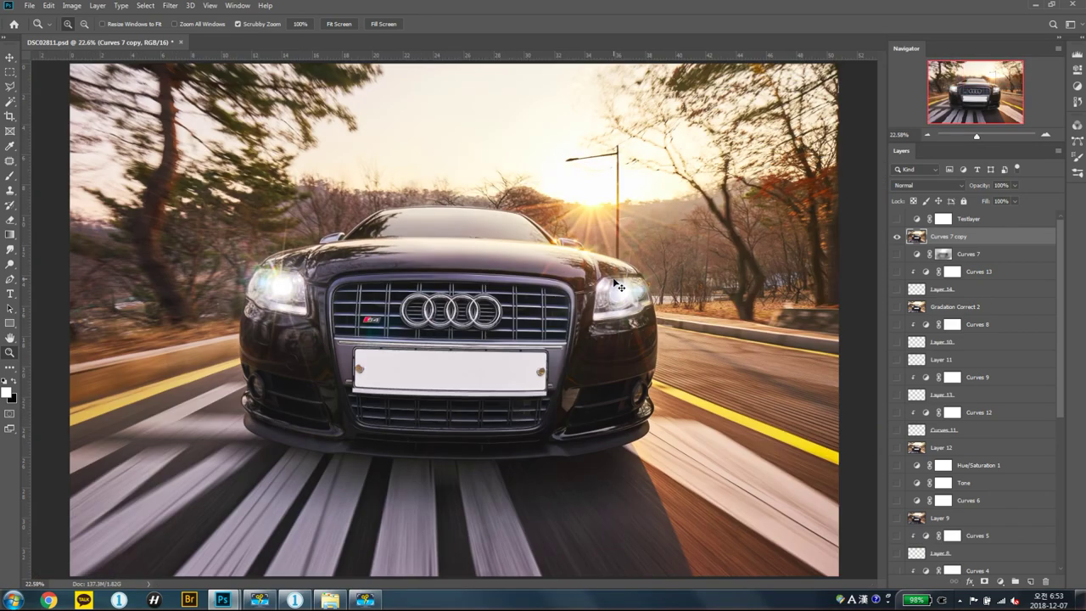
Step: Switch to Full Screen Mode and zoom in and out to review the finished rig-free Audi
{"action": "key", "text": "f"}
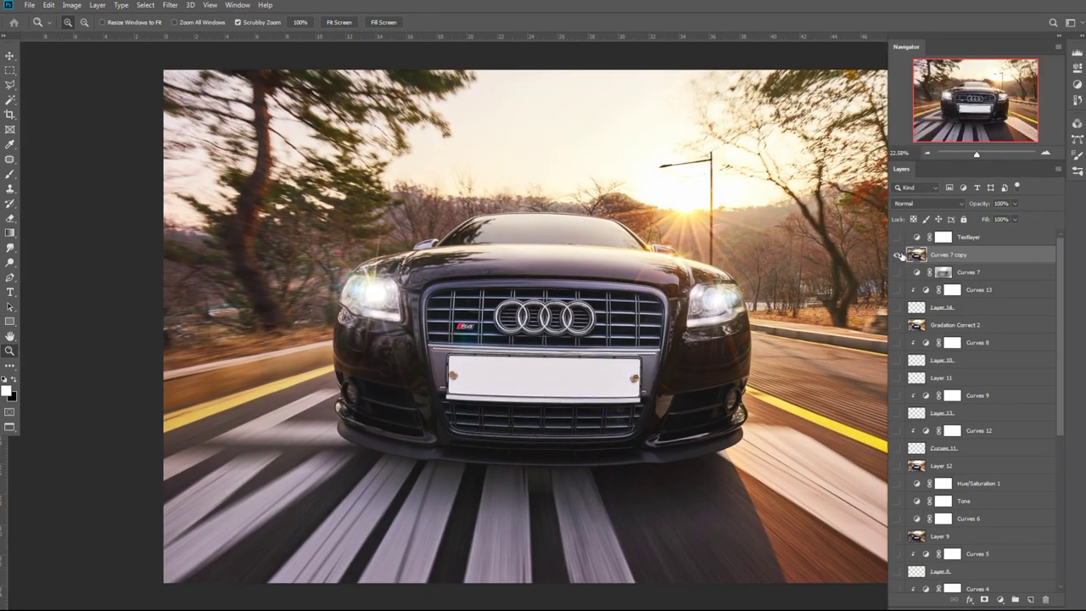
{"action": "key", "text": "f"}
{"action": "scroll", "coordinate": [534, 242], "scroll_direction": "right", "scroll_amount": 2}
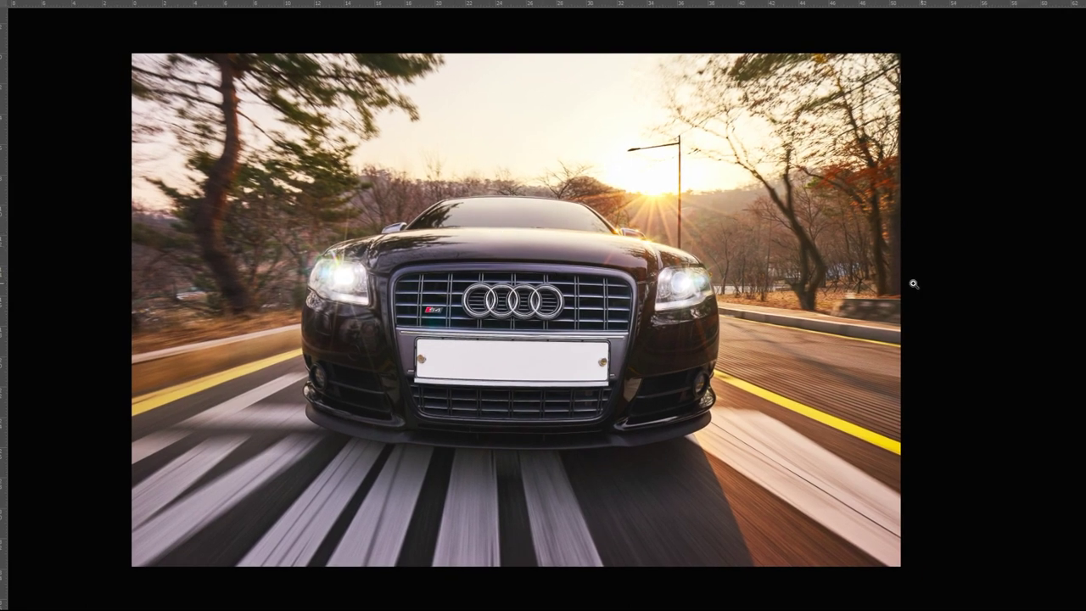
{"action": "scroll", "coordinate": [594, 259], "scroll_direction": "up", "scroll_amount": 3}
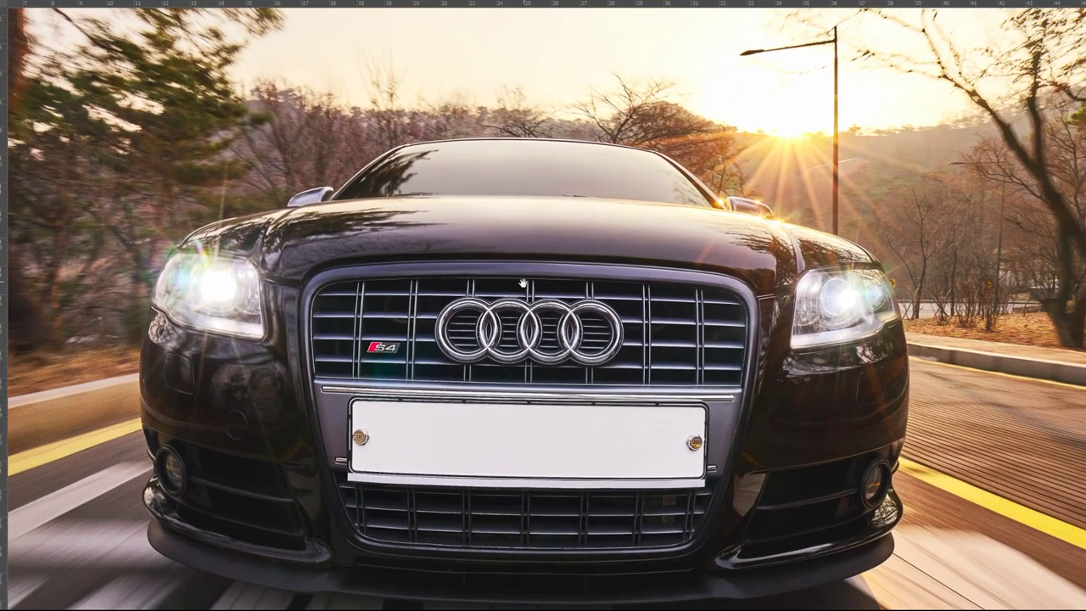
{"action": "scroll", "coordinate": [549, 236], "scroll_direction": "up", "scroll_amount": 1}
{"action": "scroll", "coordinate": [549, 237], "scroll_direction": "down", "scroll_amount": 1}
{"action": "scroll", "coordinate": [549, 237], "scroll_direction": "down", "scroll_amount": 3}
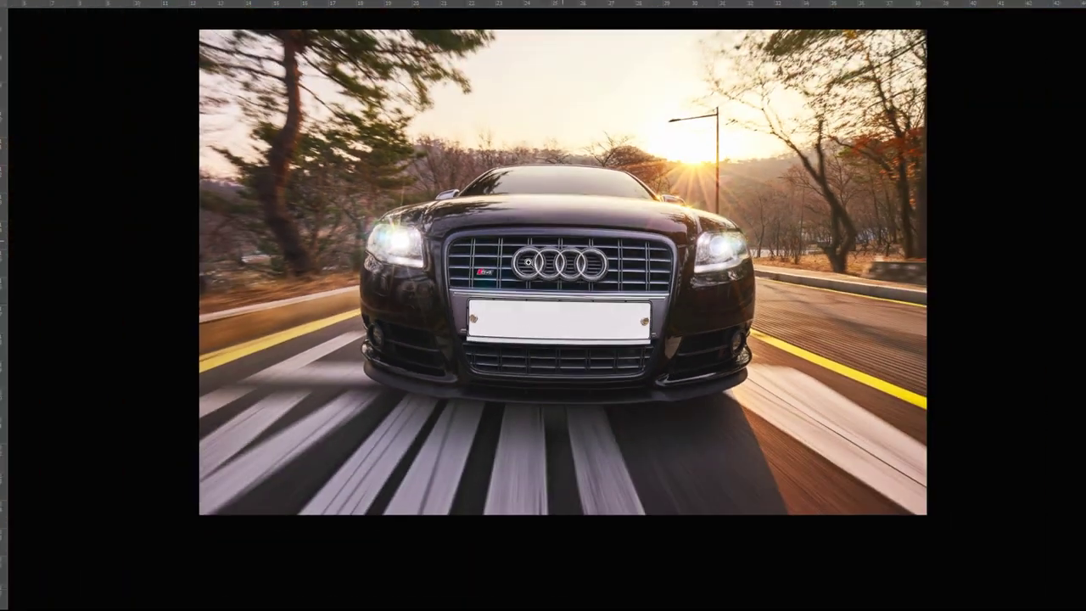
{"action": "scroll", "coordinate": [522, 243], "scroll_direction": "up", "scroll_amount": 1}
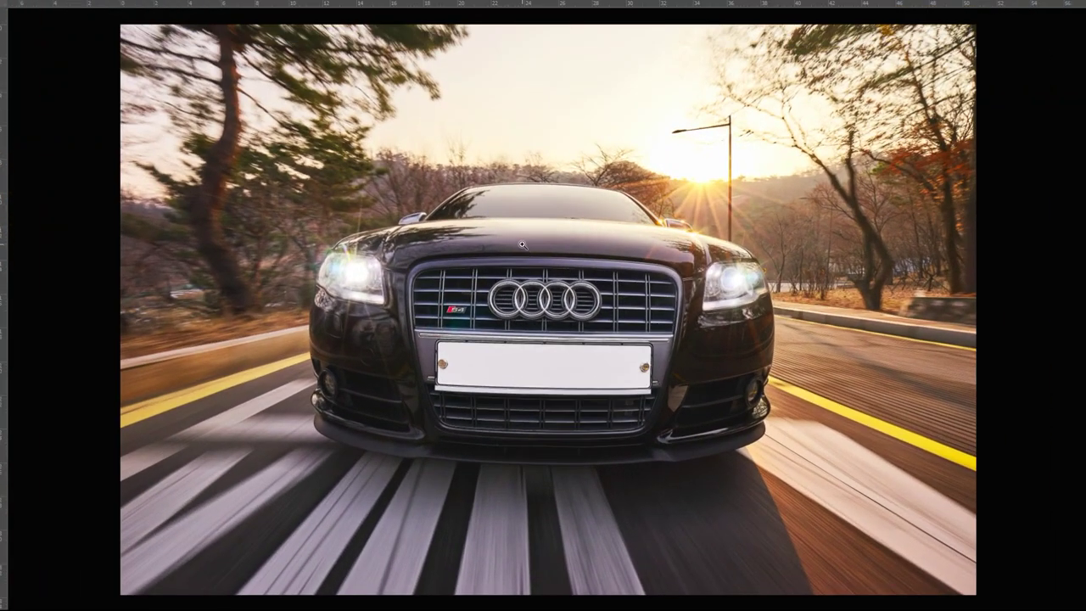